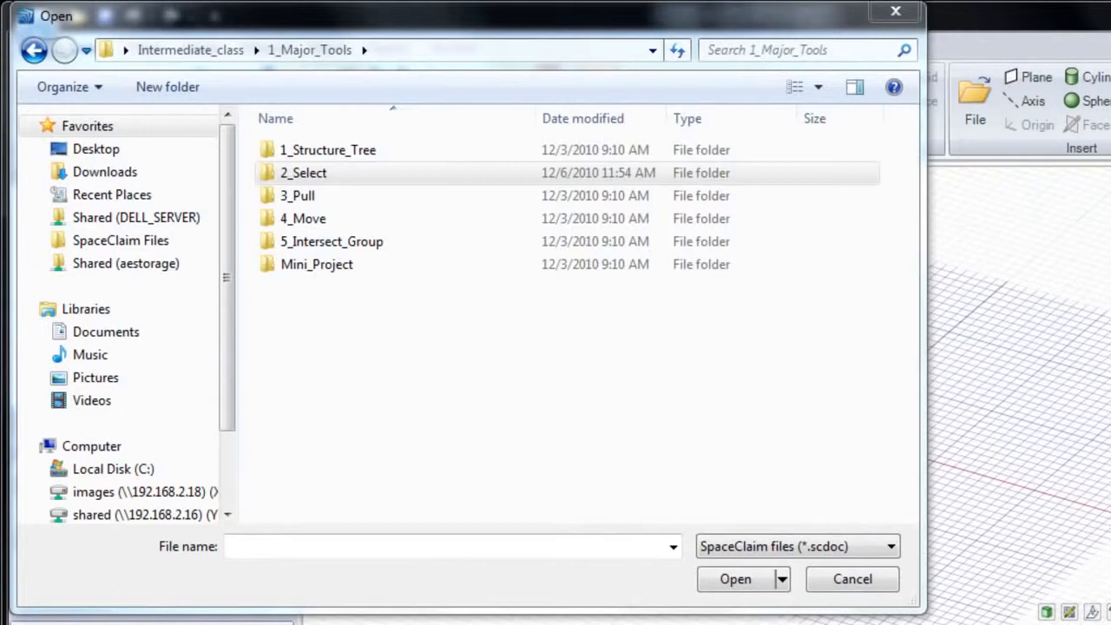
# - Open 1_Power_select.scdoc from the 2_Select folder
pyautogui.click(336, 175)
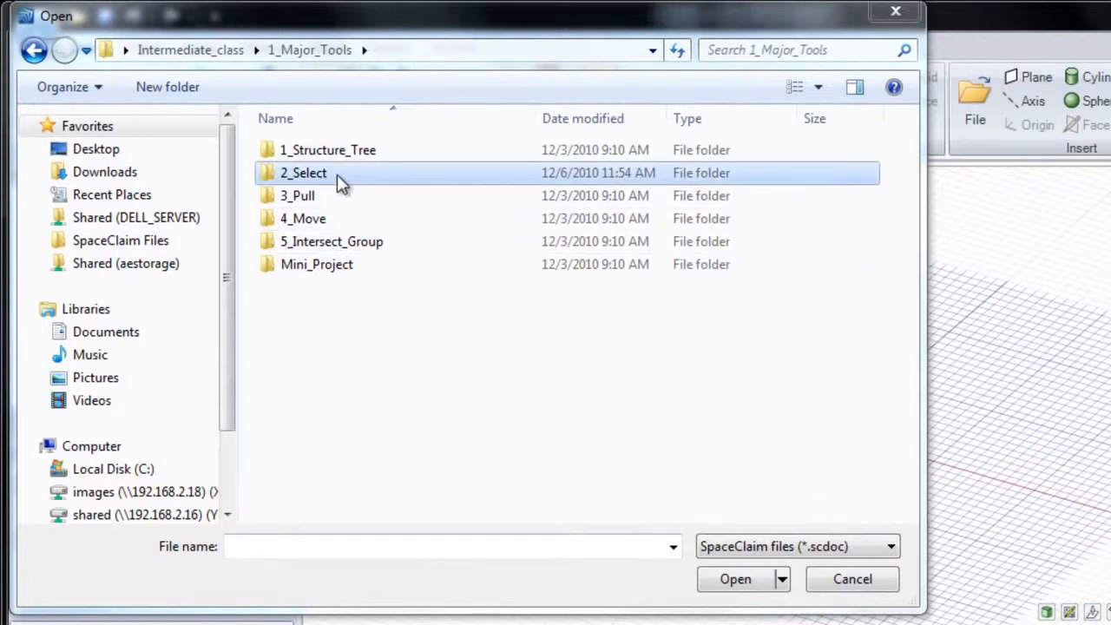
pyautogui.doubleClick(337, 174)
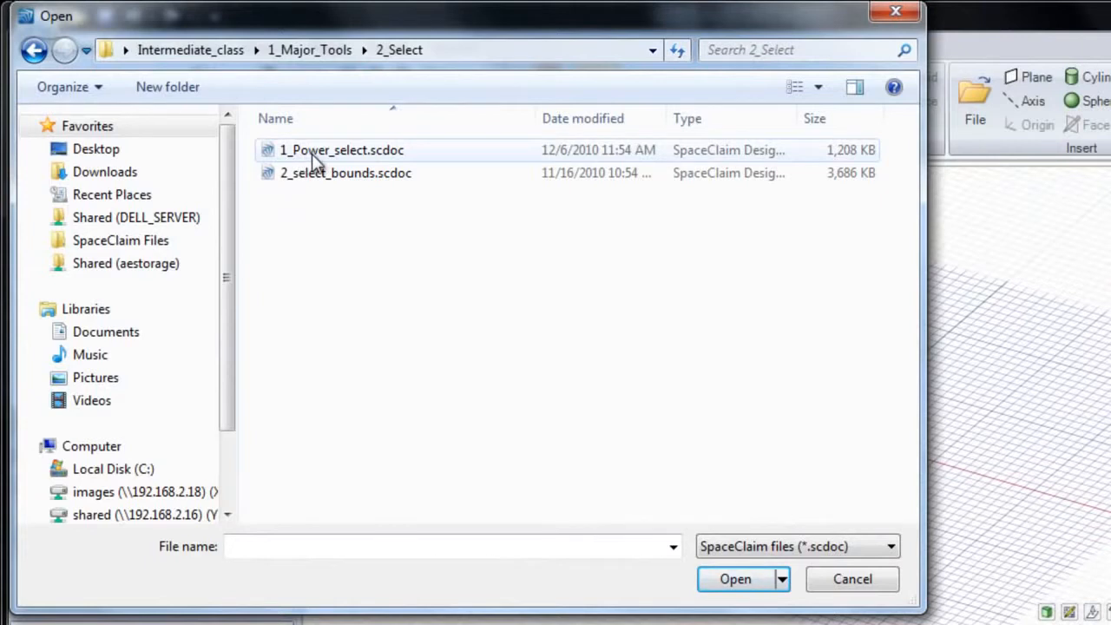
pyautogui.doubleClick(312, 153)
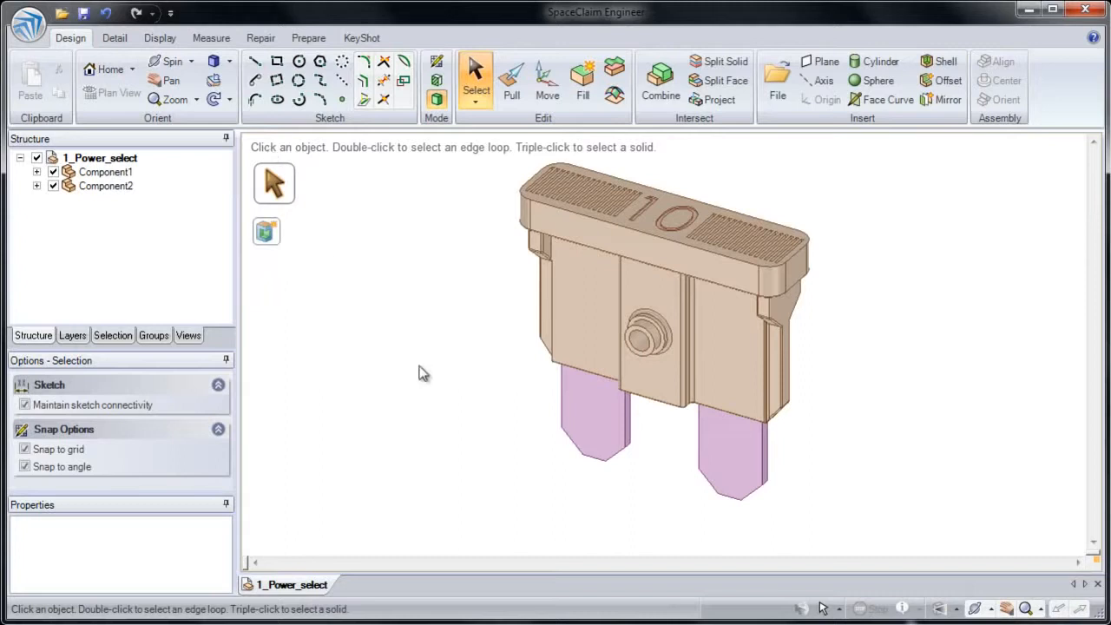
# - Display the power selection search for the fuse model and review the search types it offers
pyautogui.scroll(3, 591, 363)
pyautogui.moveTo(602, 359); pyautogui.dragTo(639, 229, button='middle')
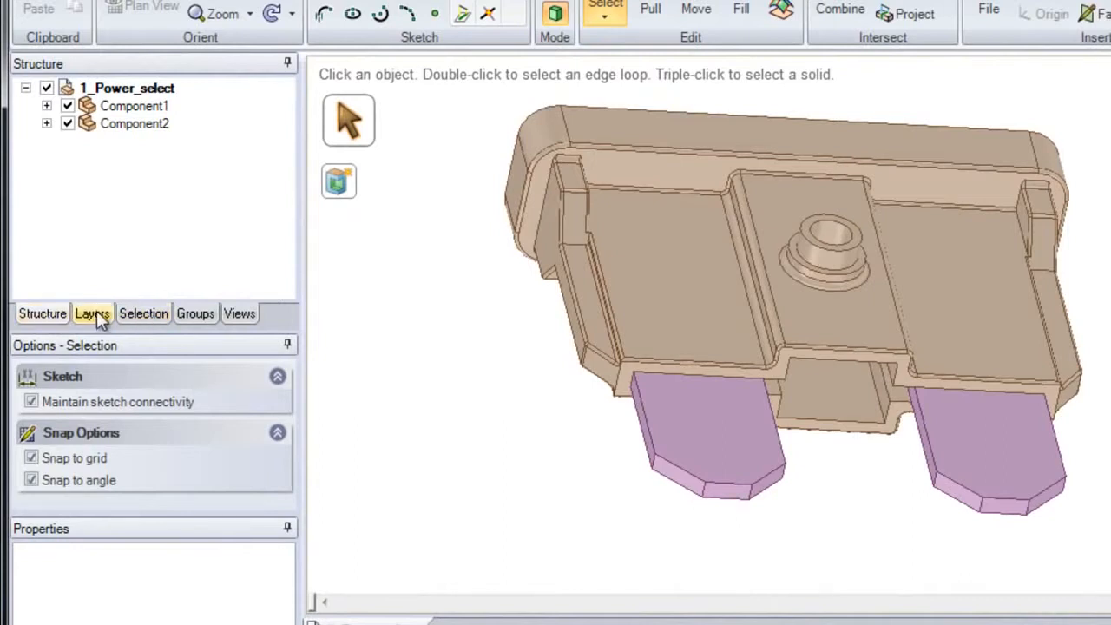
pyautogui.click(144, 315)
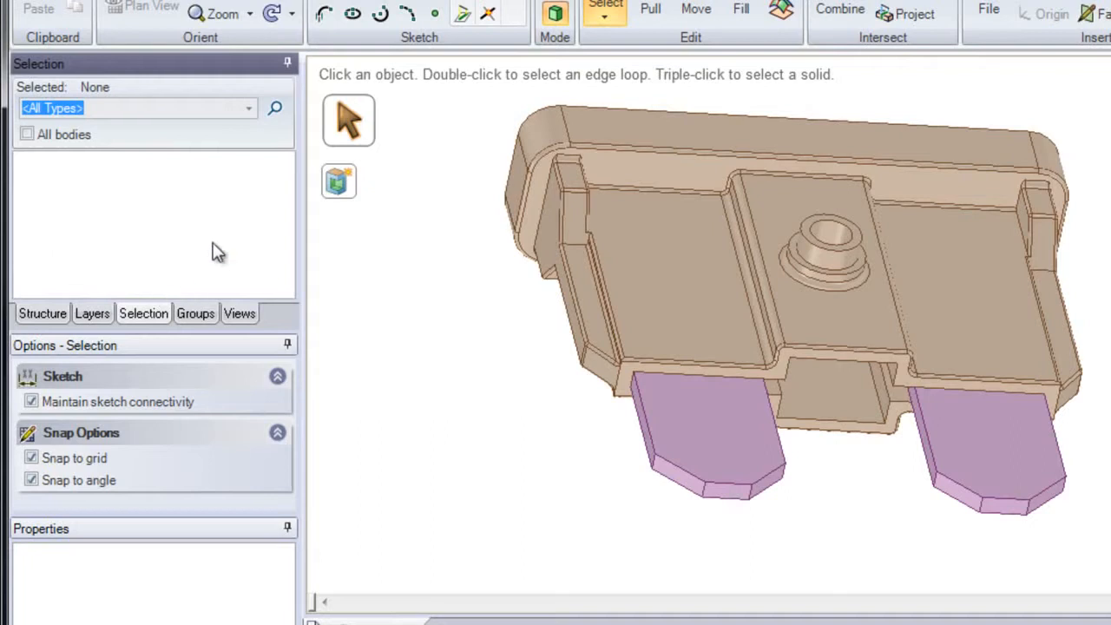
pyautogui.click(248, 111)
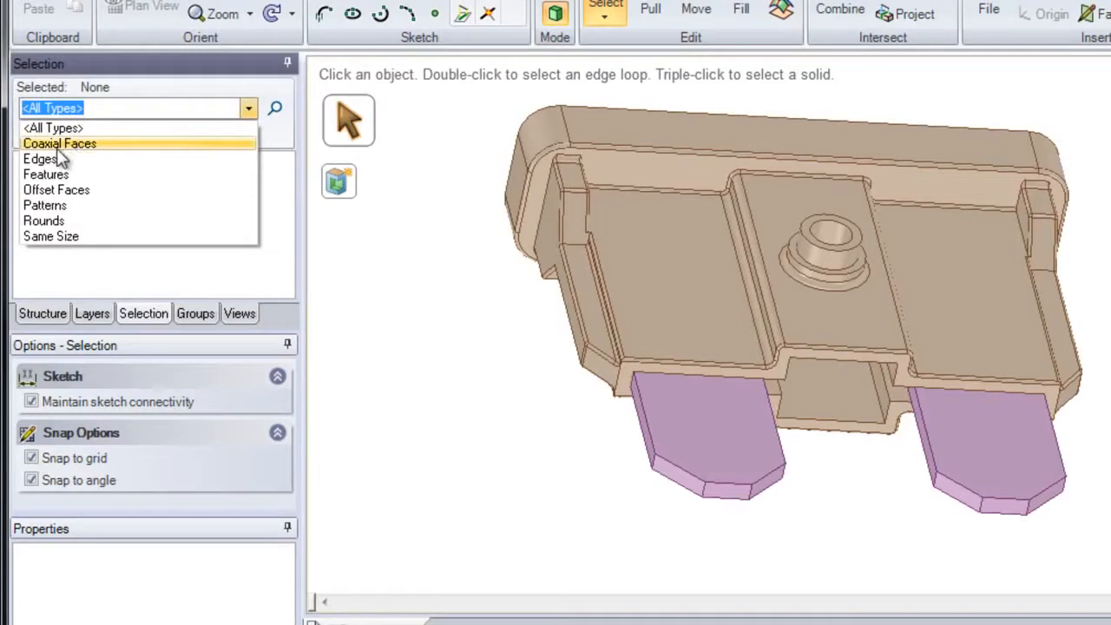
pyautogui.click(248, 112)
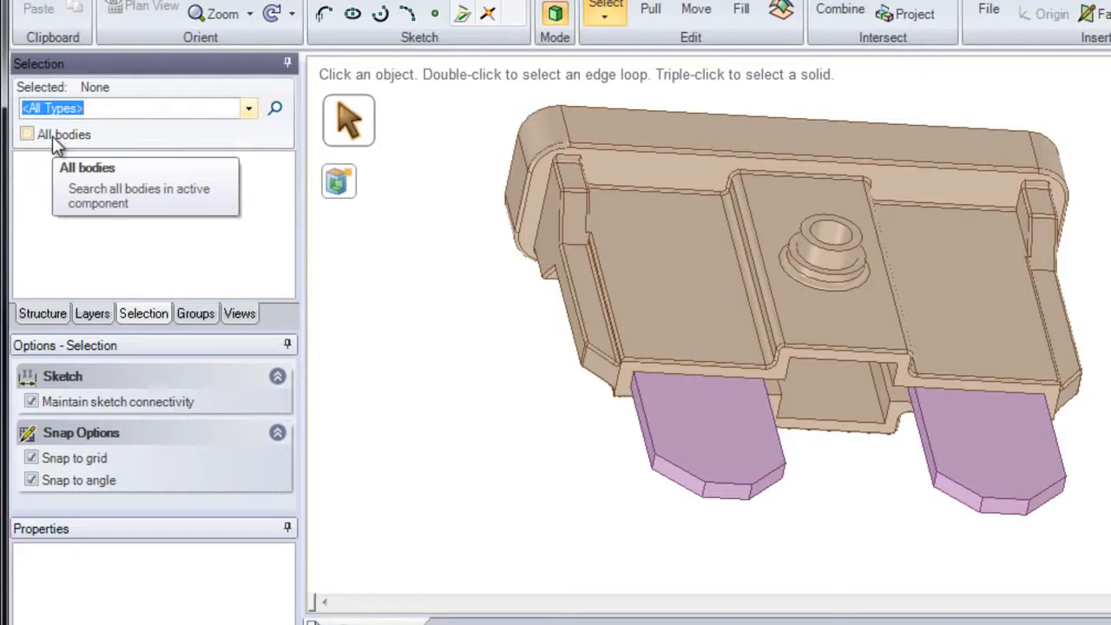
# - Examine the similar-geometry suggestions for several housing faces and an edge at the end of a prong, and clear the selection
pyautogui.click(644, 286)
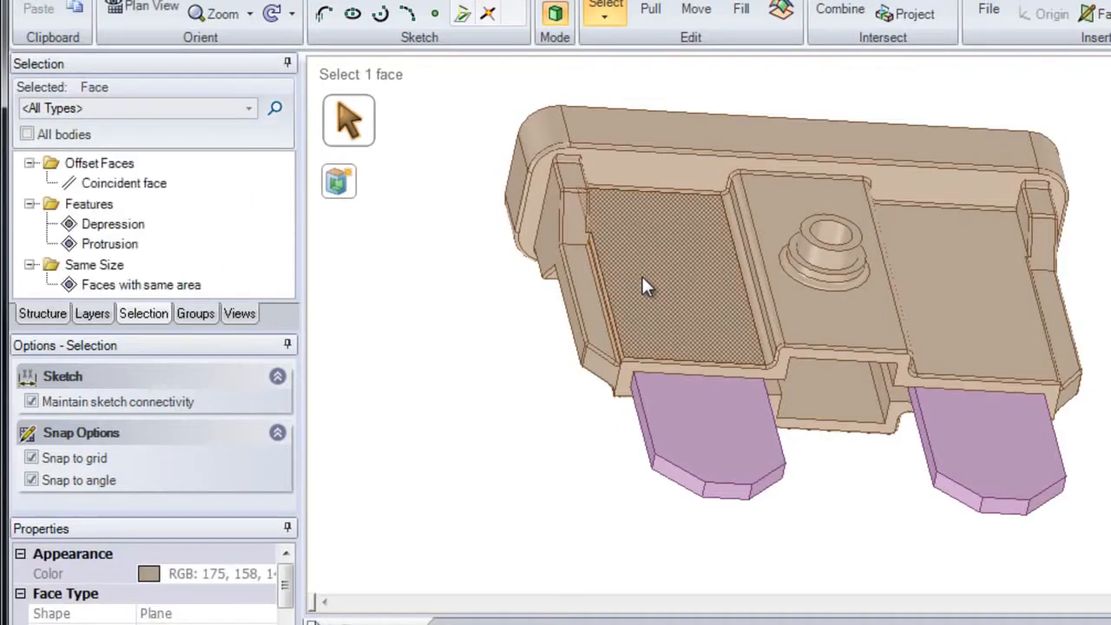
pyautogui.click(574, 218)
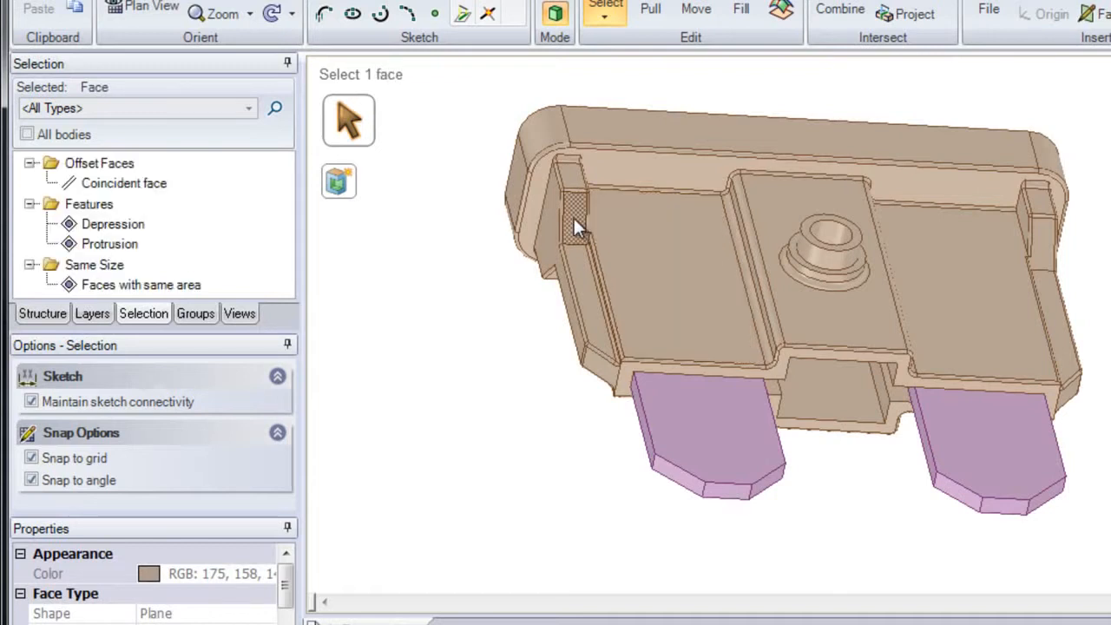
pyautogui.click(541, 232)
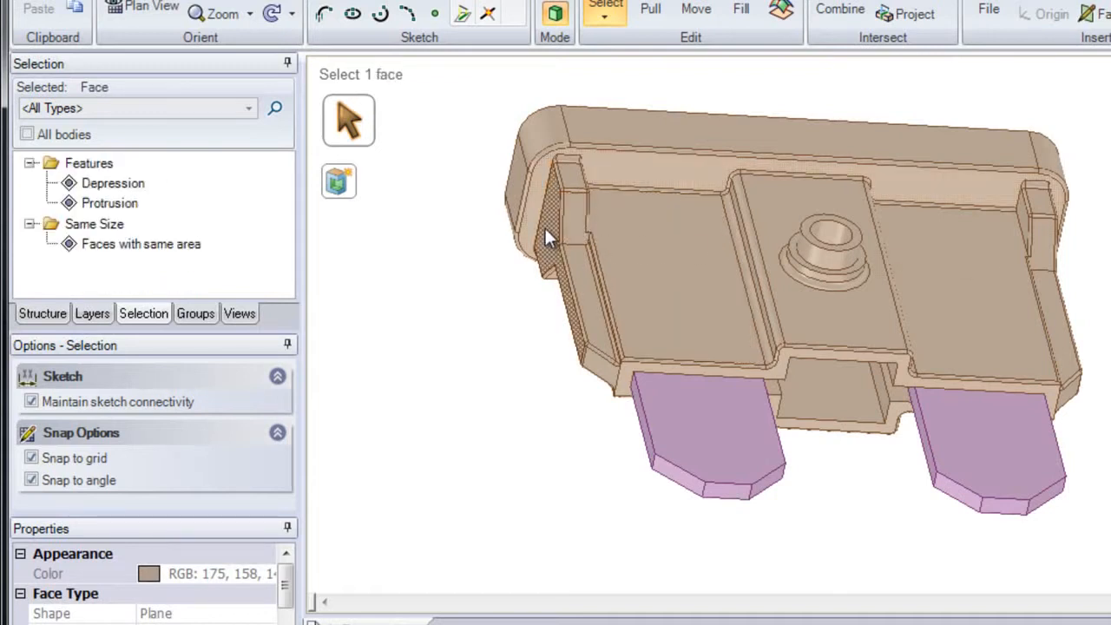
pyautogui.click(543, 222)
pyautogui.scroll(4, 700, 491)
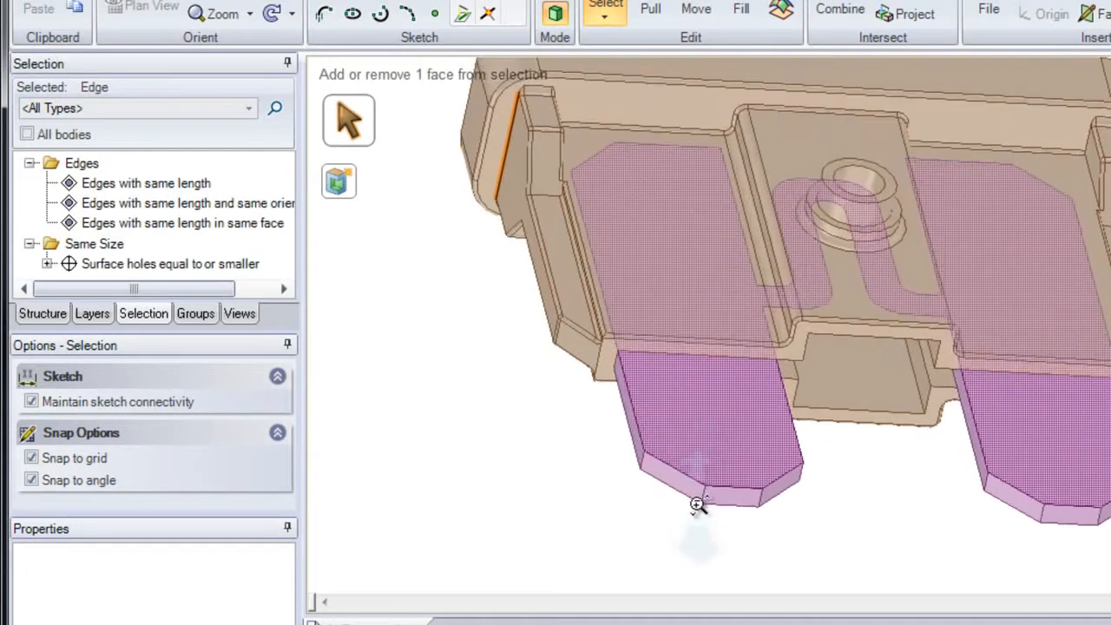
pyautogui.keyDown('ctrl'); pyautogui.moveTo(686, 542); pyautogui.dragTo(625, 558, button='middle'); pyautogui.keyUp('ctrl')
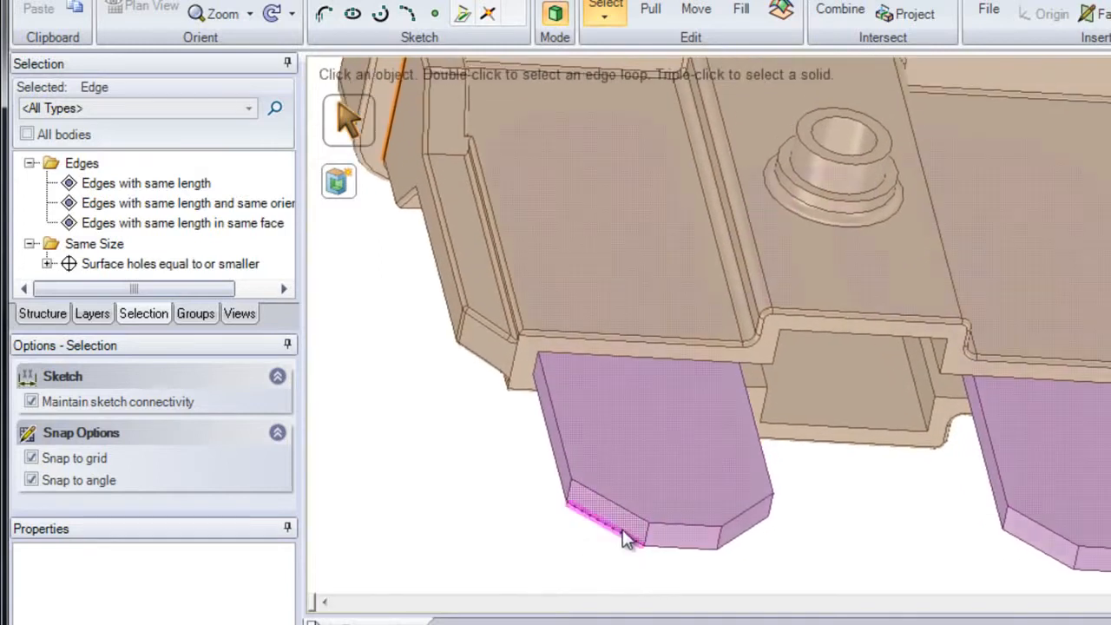
pyautogui.click(625, 512)
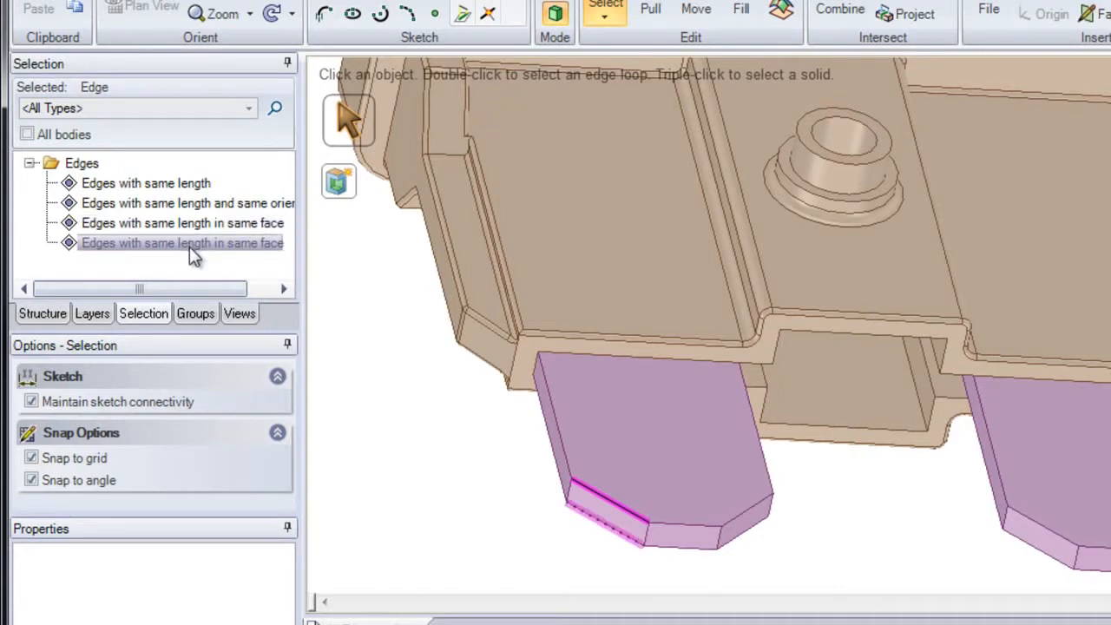
pyautogui.click(434, 407)
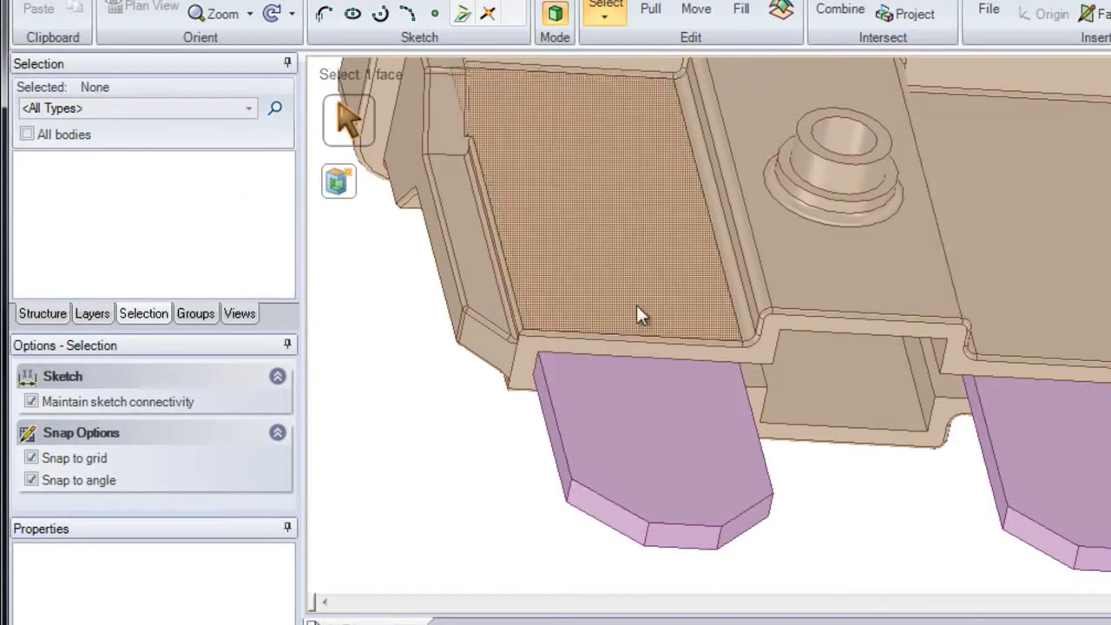
# - Select all rounds equal to or smaller than 0.254 mm, starting from the long round beside the raised centre section, and remove them with Fill
pyautogui.keyDown('shift'); pyautogui.moveTo(765, 182); pyautogui.dragTo(771, 290, button='middle'); pyautogui.keyUp('shift')
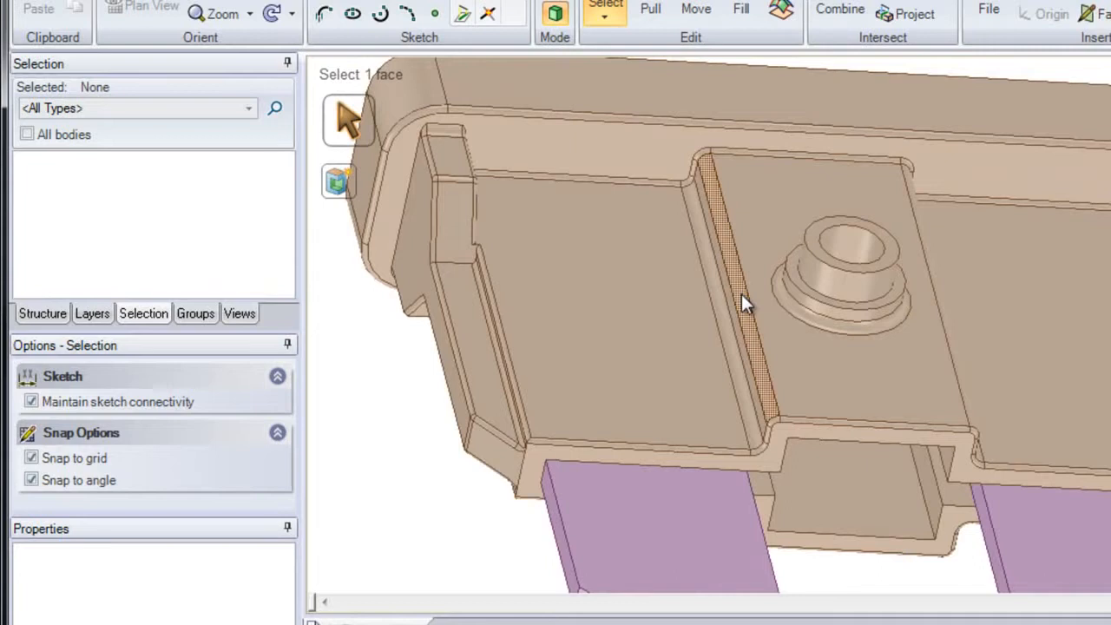
pyautogui.click(741, 294)
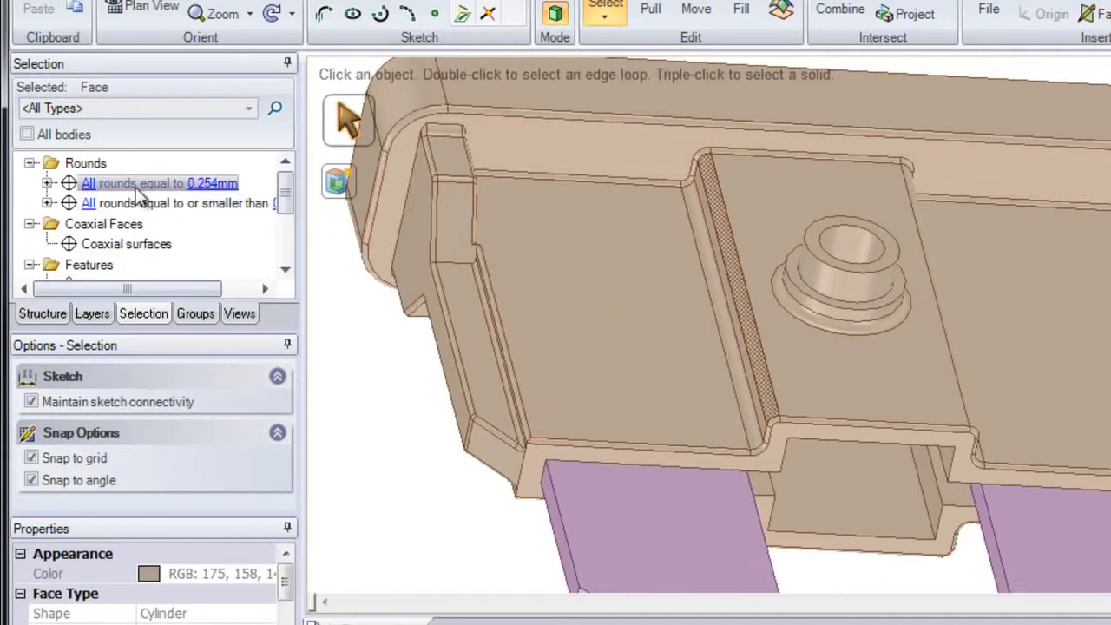
pyautogui.moveTo(139, 193)
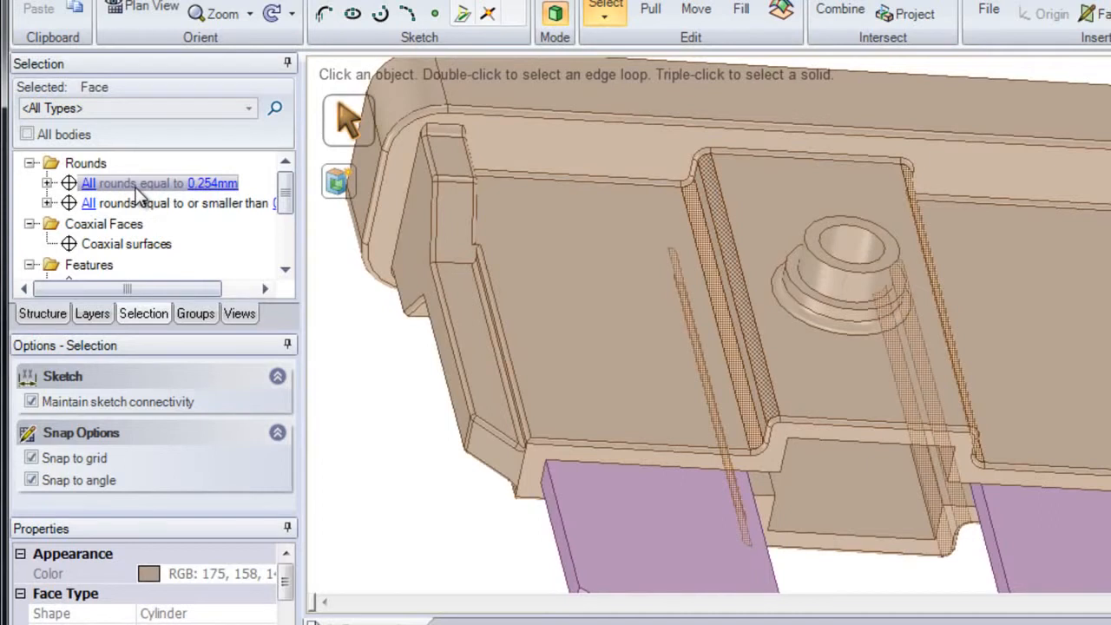
pyautogui.moveTo(137, 213)
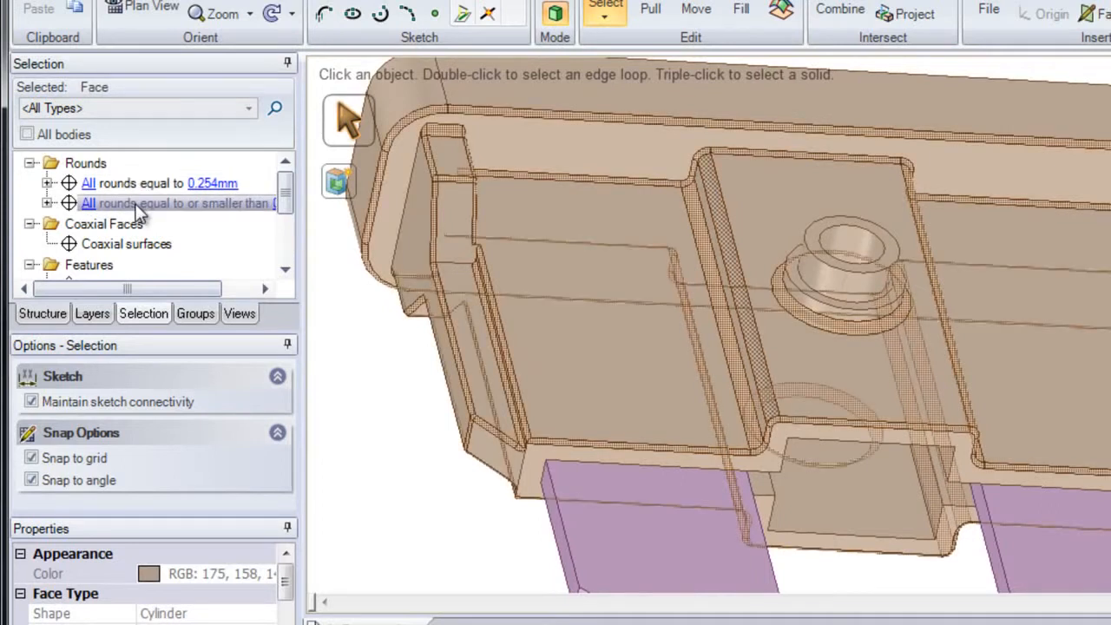
pyautogui.click(90, 205)
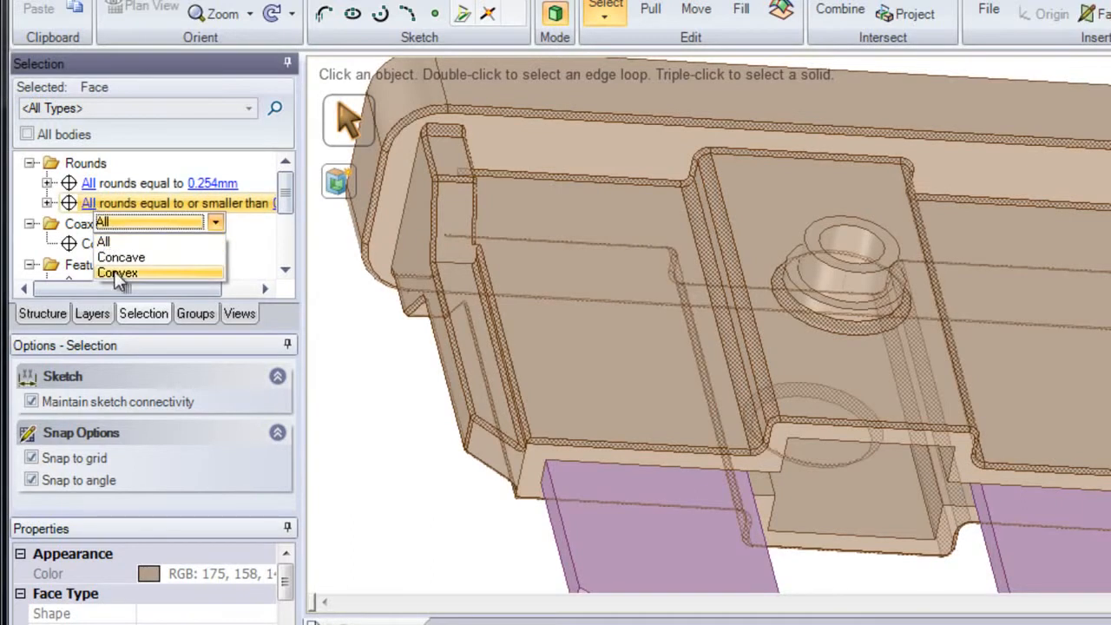
pyautogui.click(216, 186)
pyautogui.click(218, 187)
pyautogui.click(220, 186)
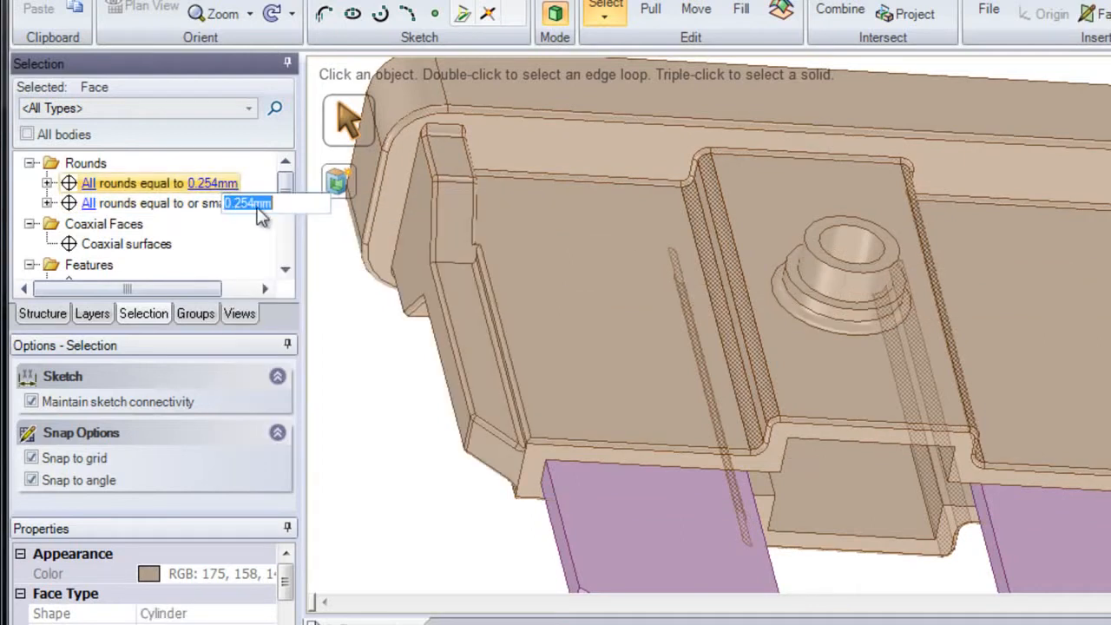
pyautogui.click(210, 204)
pyautogui.click(209, 204)
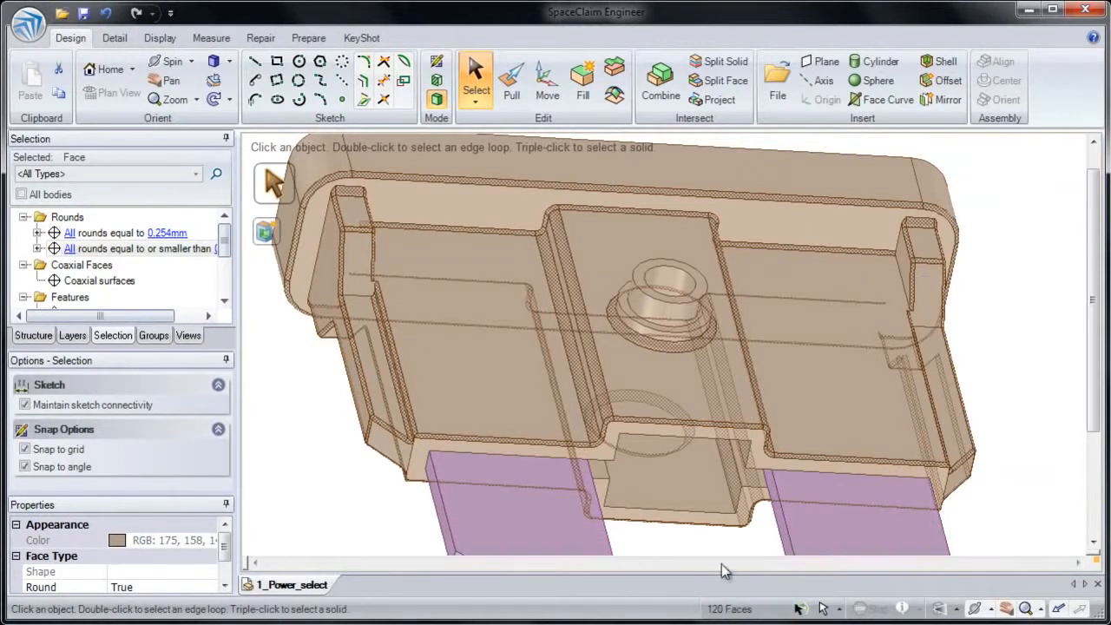
pyautogui.click(584, 100)
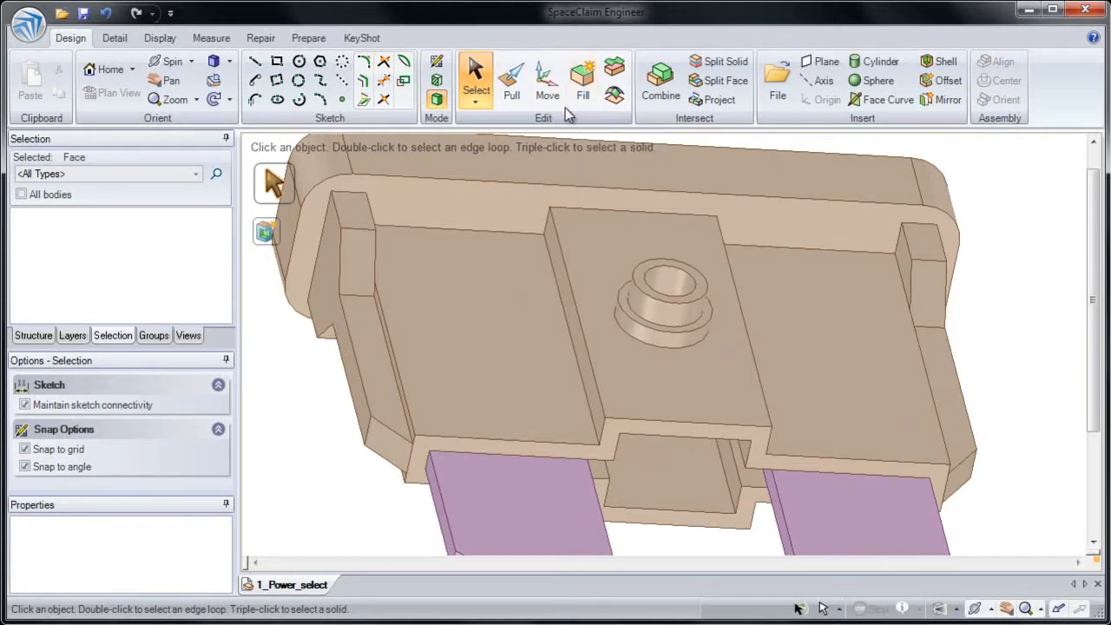
# - Pull the angled side-rail face and all faces with the same area by 0.25 mm
pyautogui.click(512, 87)
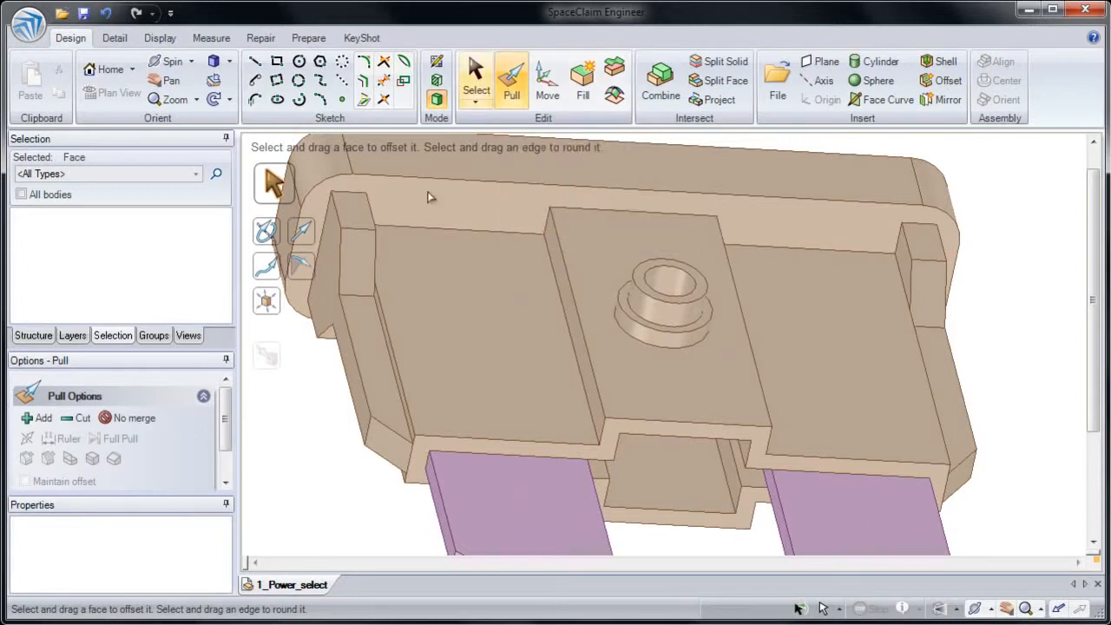
pyautogui.click(362, 303)
pyautogui.click(365, 316)
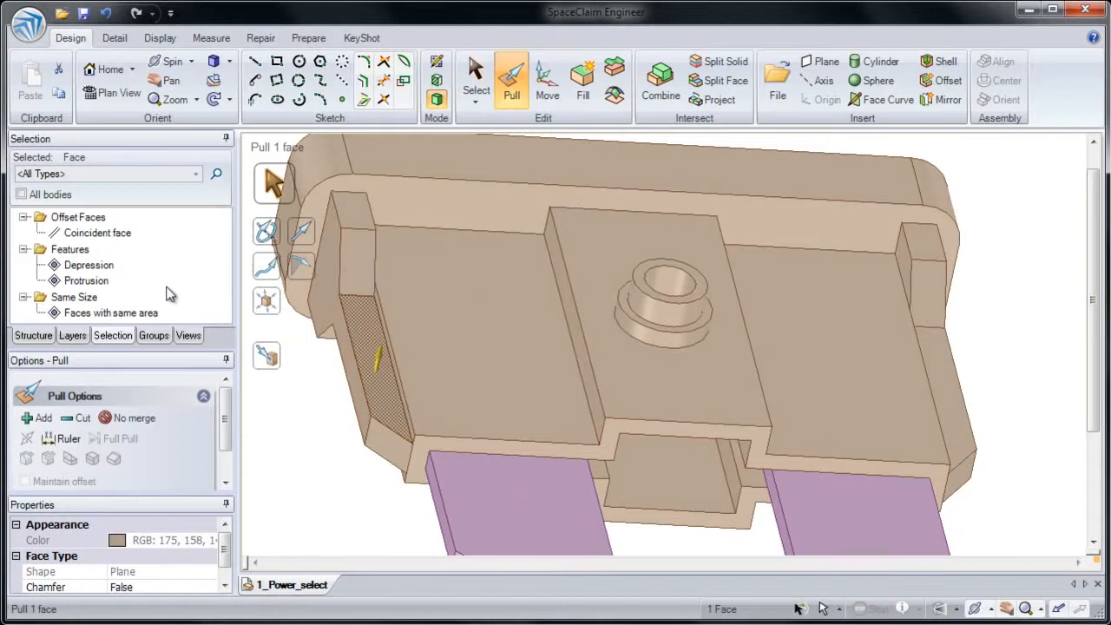
pyautogui.click(97, 314)
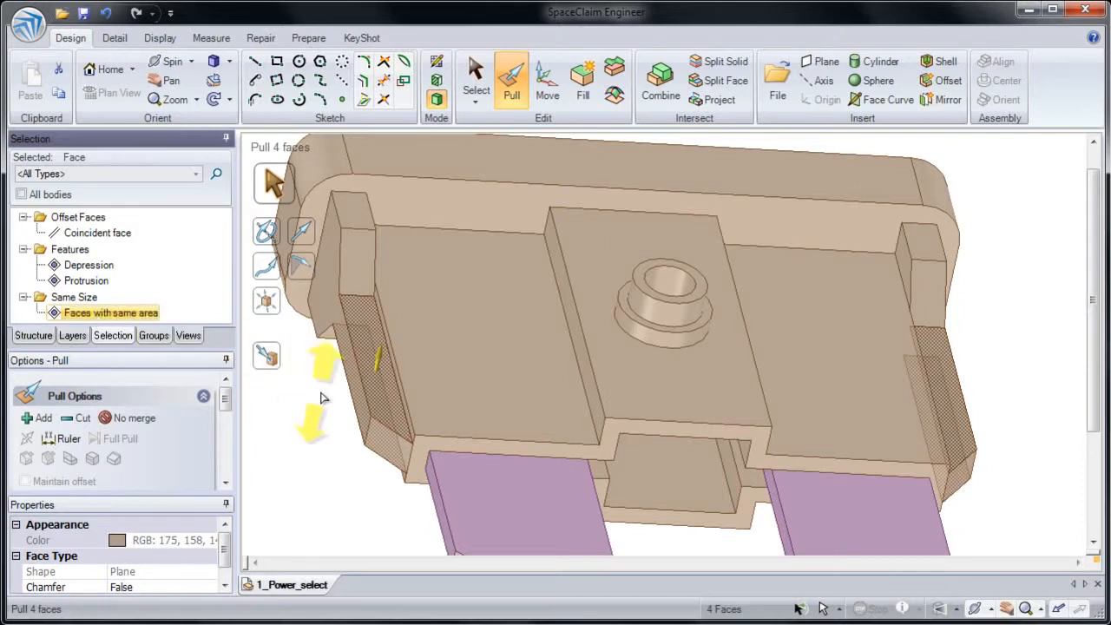
pyautogui.moveTo(323, 385); pyautogui.dragTo(313, 408)
pyautogui.write('.20')
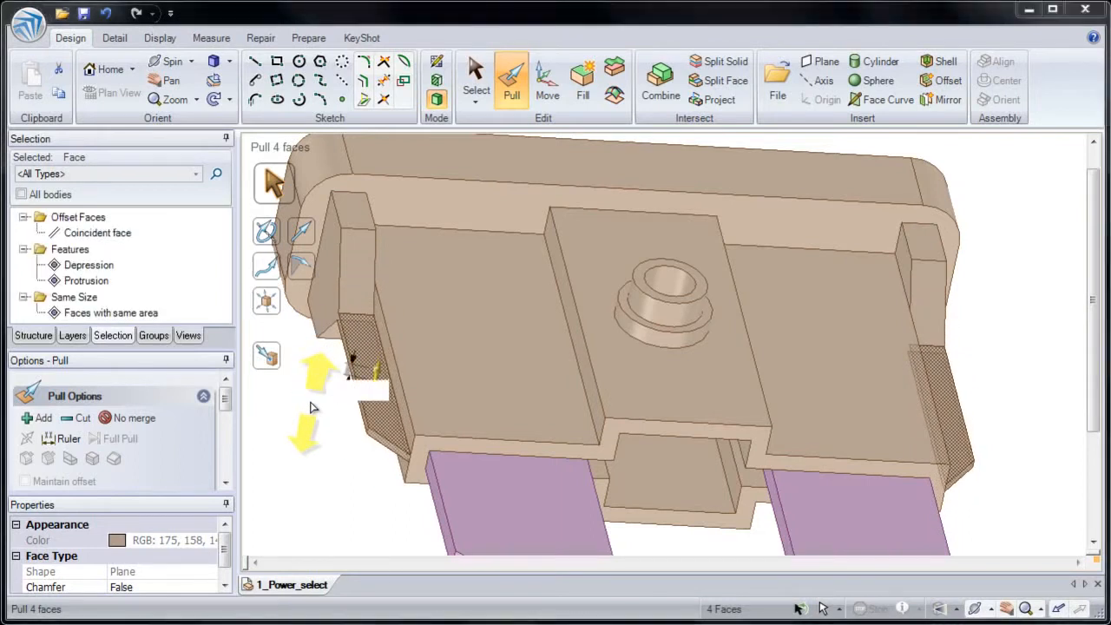
pyautogui.press('Return')
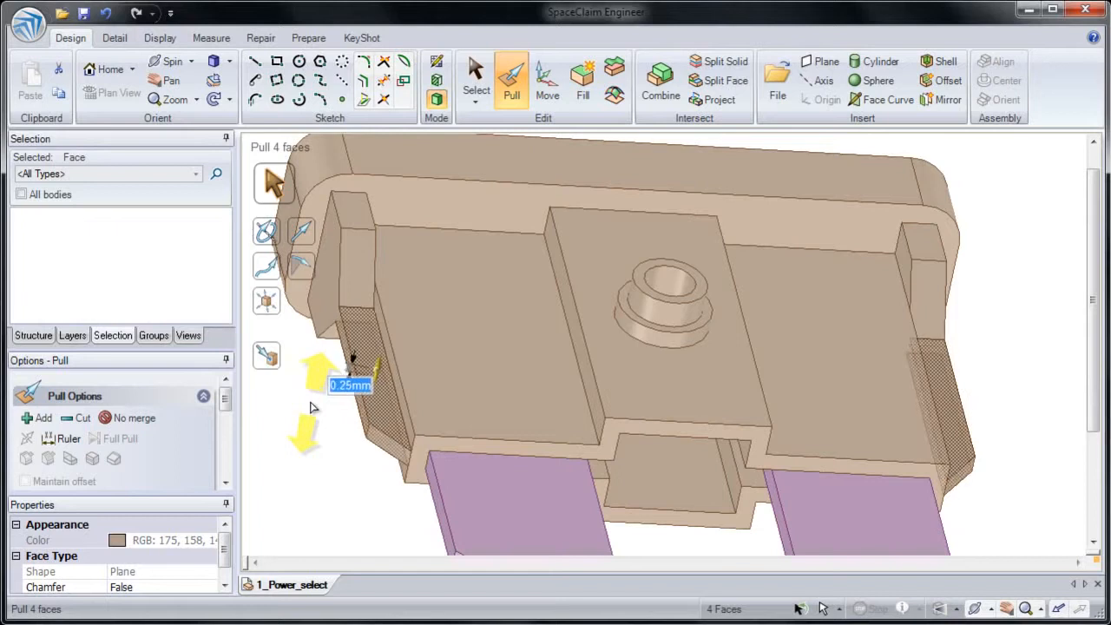
pyautogui.click(316, 467)
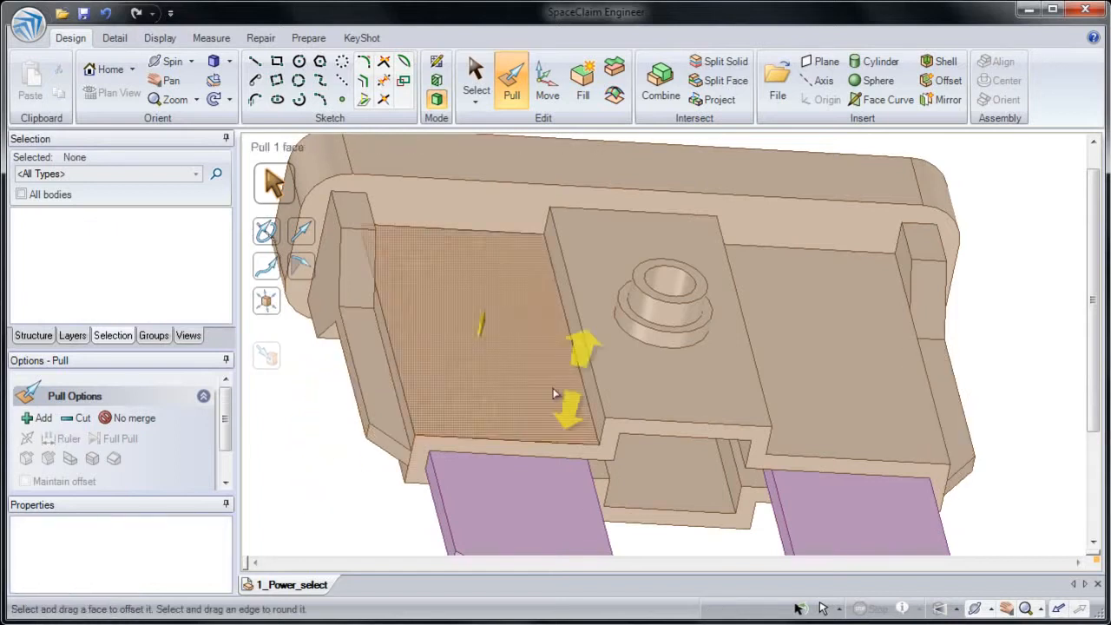
# - Box-select the circular boss on the centre section, inspect the captured faces from another angle, and clear the selection
pyautogui.moveTo(649, 350); pyautogui.dragTo(647, 386, button='middle')
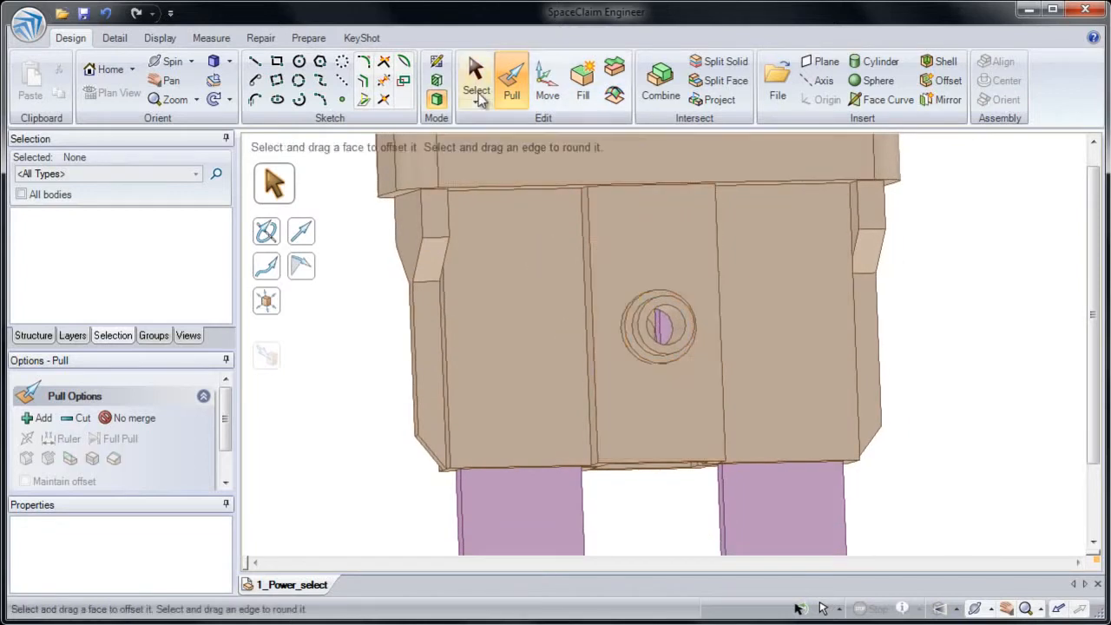
pyautogui.click(479, 81)
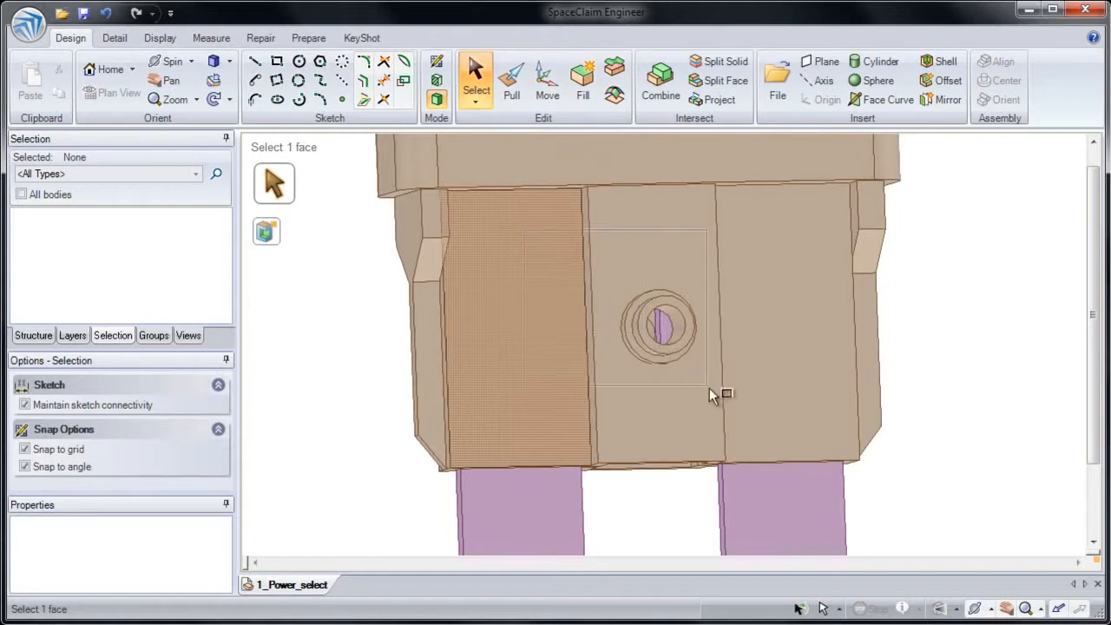
pyautogui.click(739, 413)
pyautogui.moveTo(740, 413); pyautogui.dragTo(689, 405, button='middle')
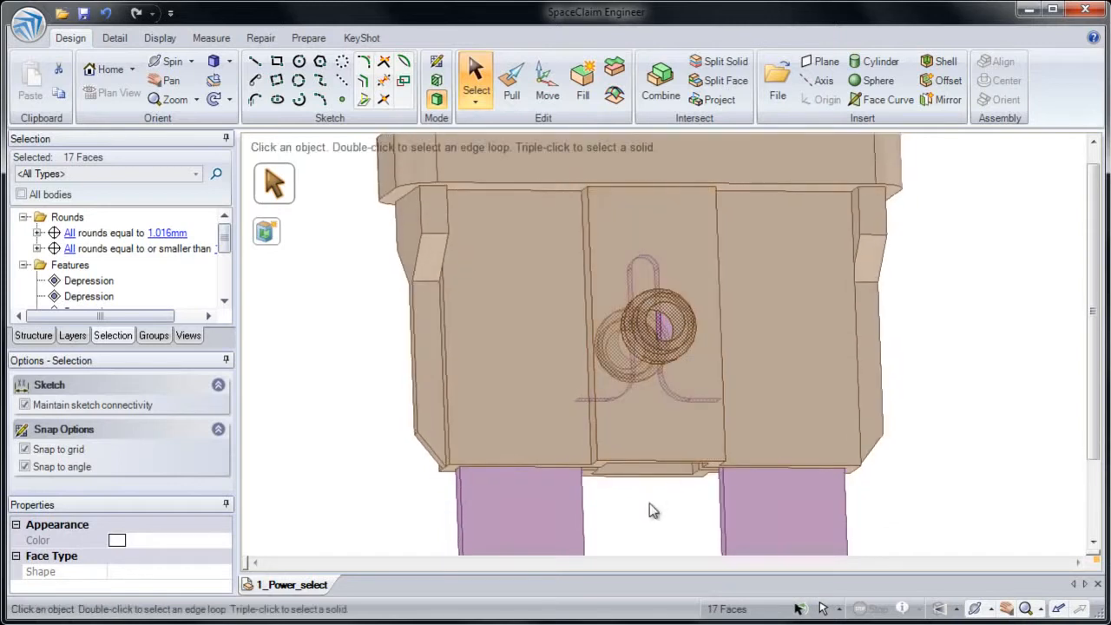
pyautogui.moveTo(657, 442); pyautogui.dragTo(509, 395, button='middle')
pyautogui.click(379, 377)
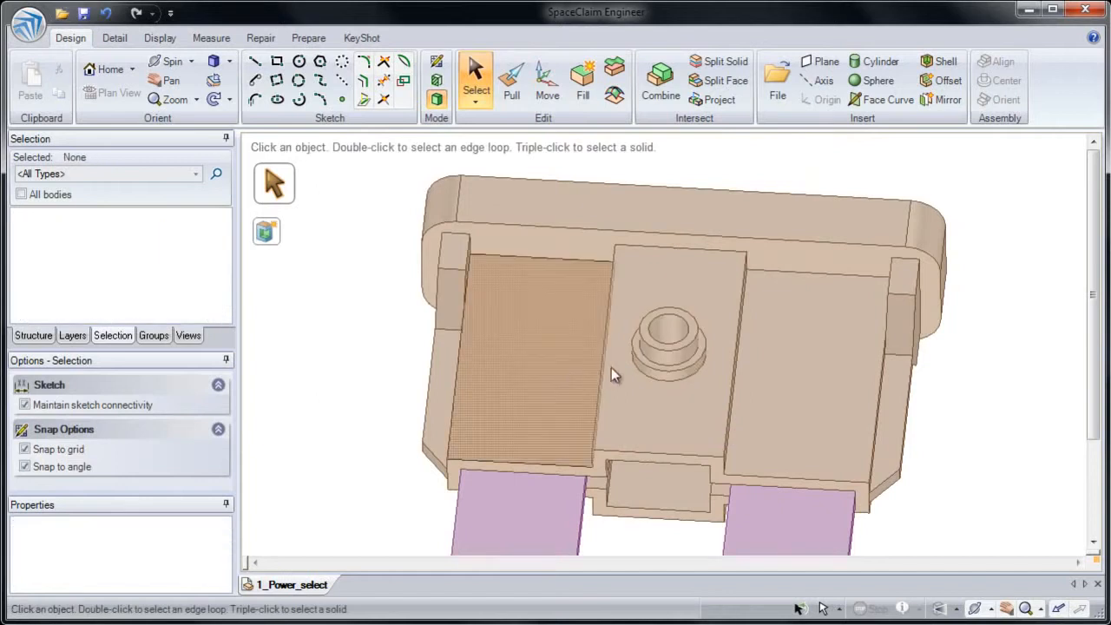
# - Select all surfaces coaxial with the boss on the centre section and move them to 2 mm from the housing's end face
pyautogui.click(653, 356)
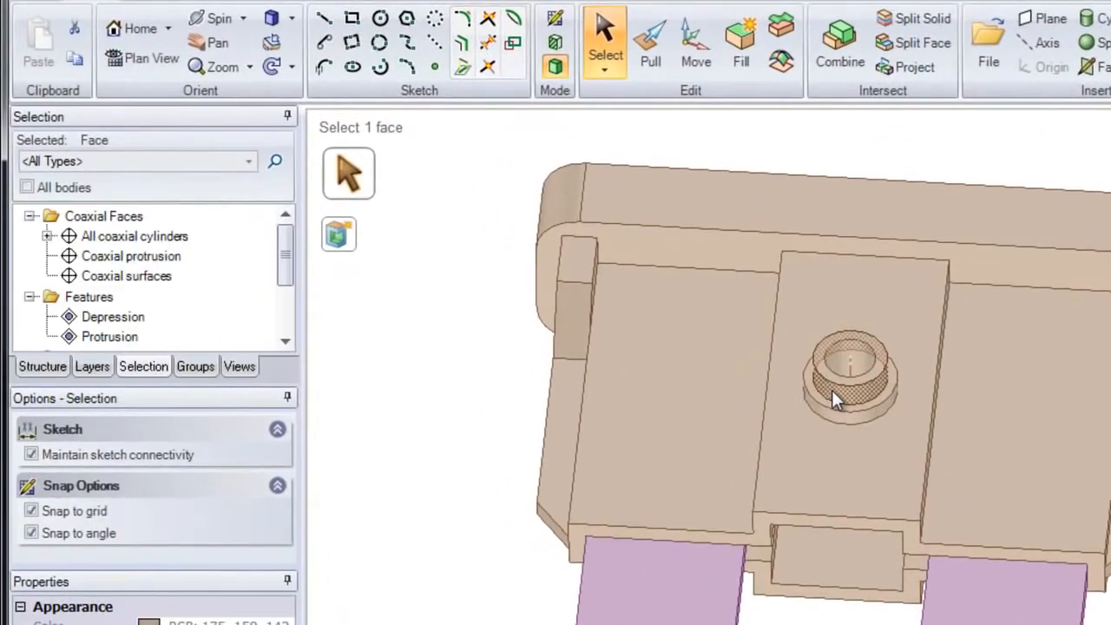
pyautogui.click(140, 240)
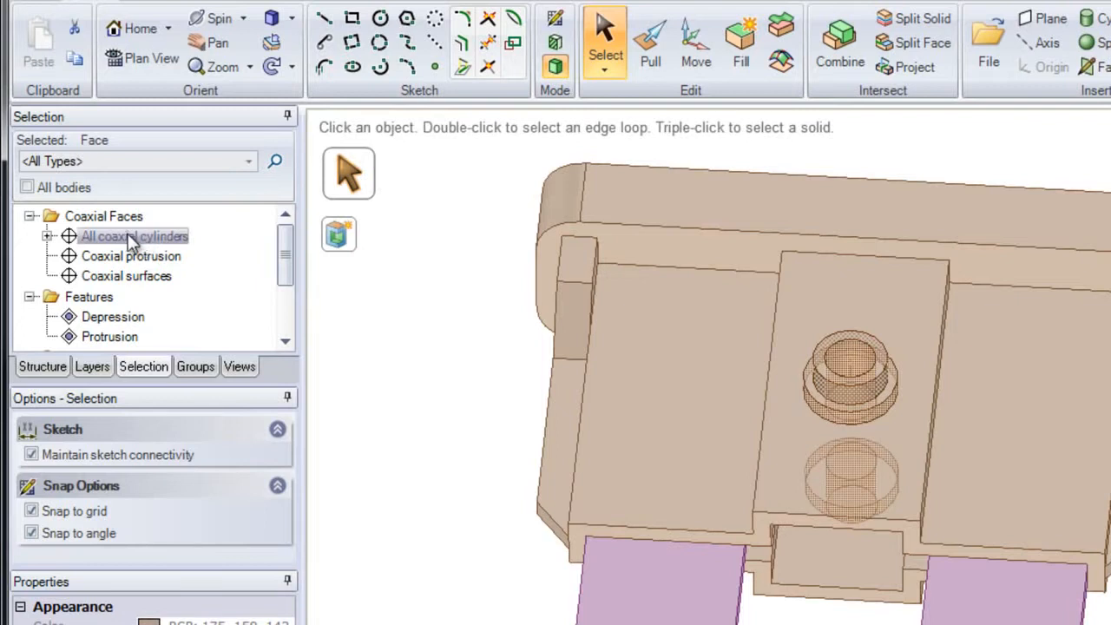
pyautogui.click(132, 276)
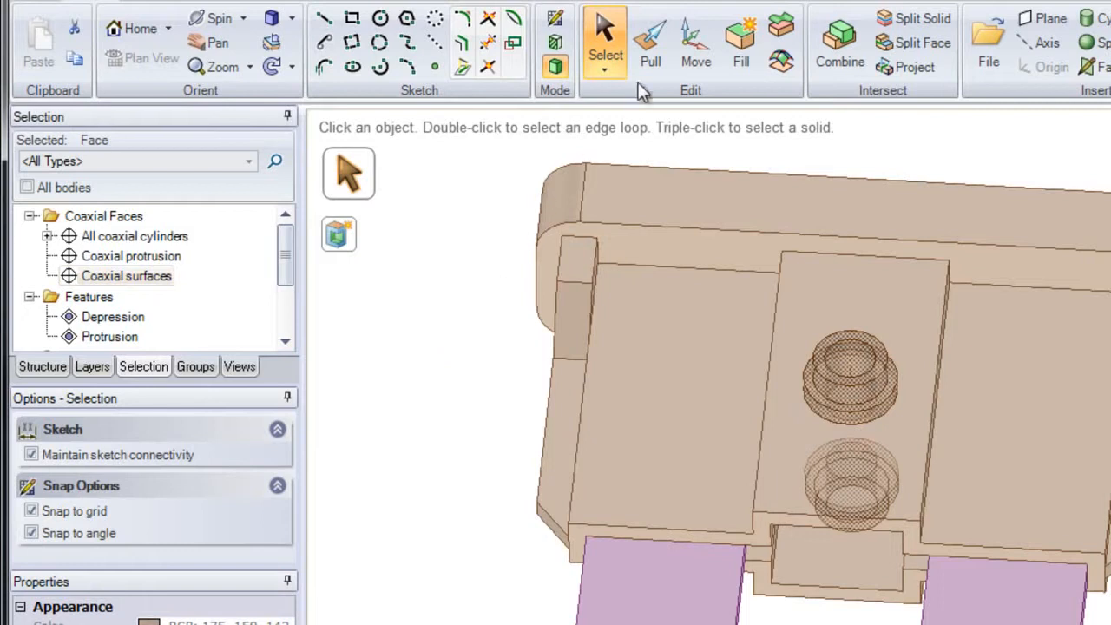
pyautogui.click(691, 62)
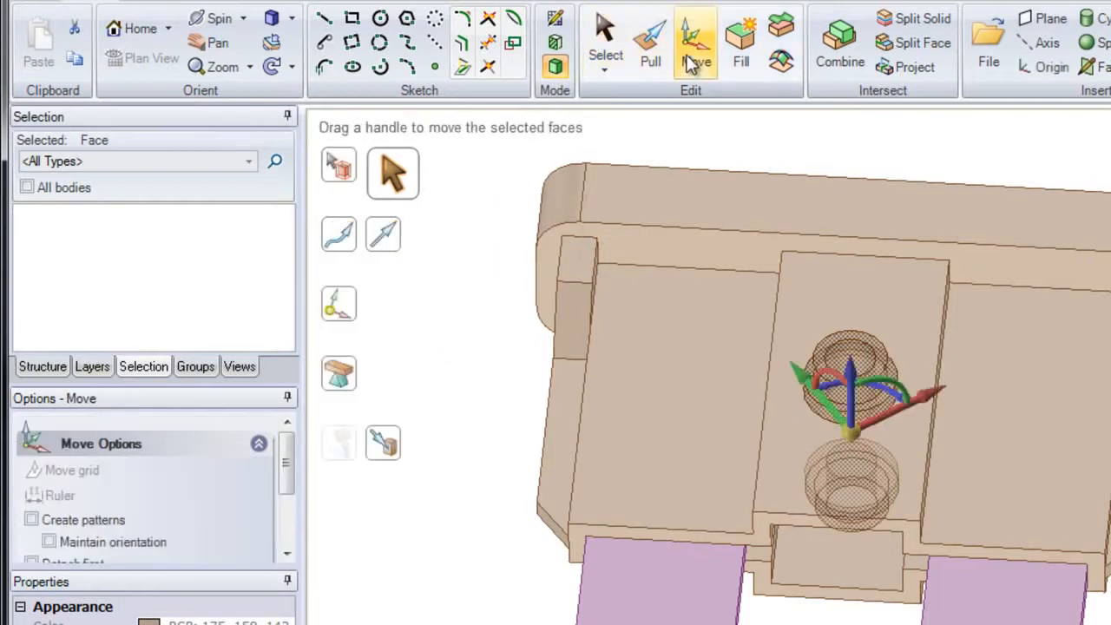
pyautogui.moveTo(553, 432)
pyautogui.mouseDown(button='middle')
pyautogui.moveTo(554, 498)
pyautogui.moveTo(549, 424)
pyautogui.mouseUp(button='middle')
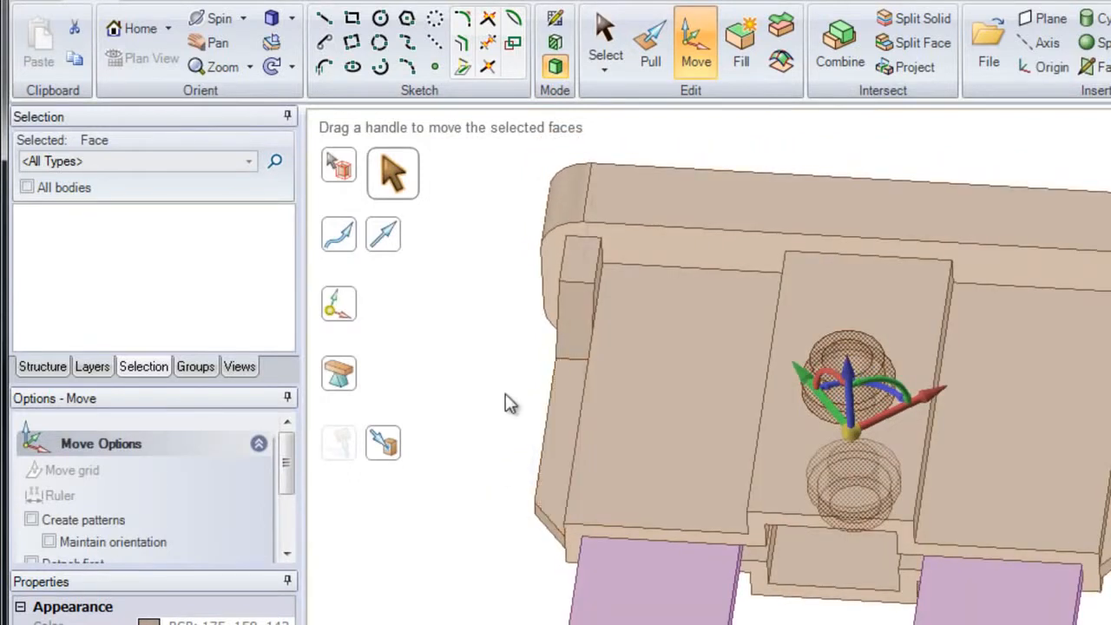
pyautogui.click(396, 239)
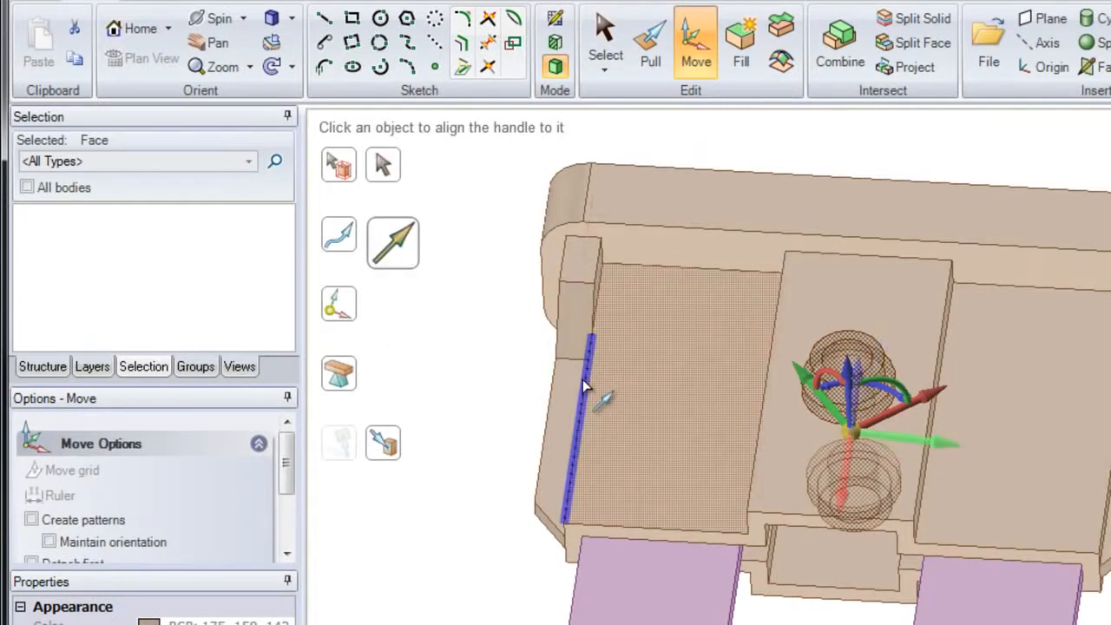
pyautogui.click(753, 540)
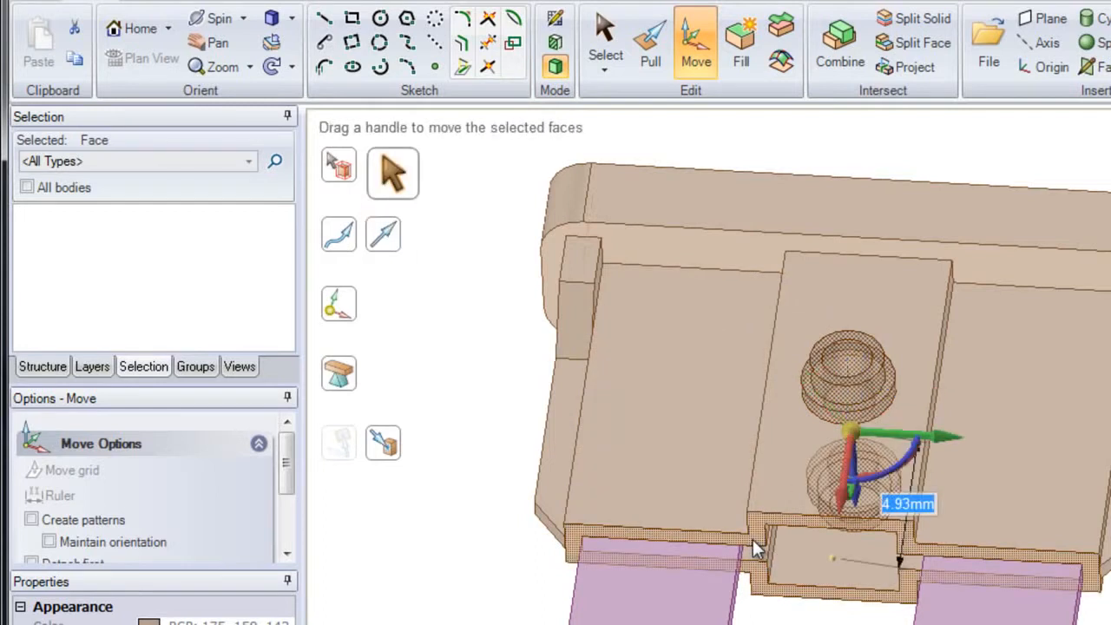
pyautogui.moveTo(841, 523); pyautogui.dragTo(834, 587)
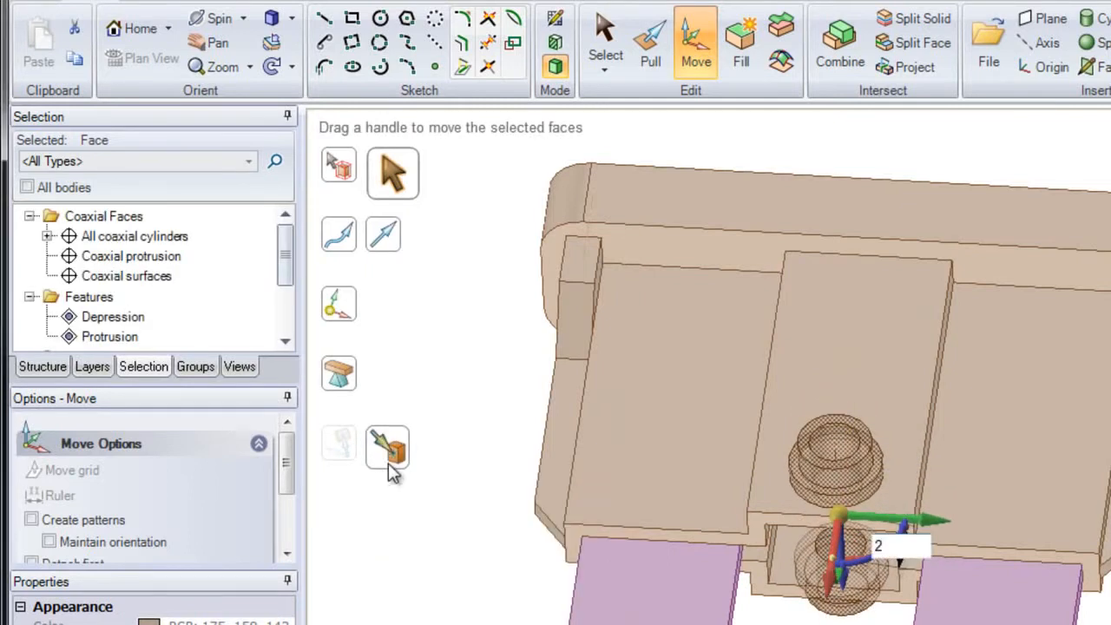
pyautogui.keyDown('ctrl'); pyautogui.click(640, 532); pyautogui.keyUp('ctrl')
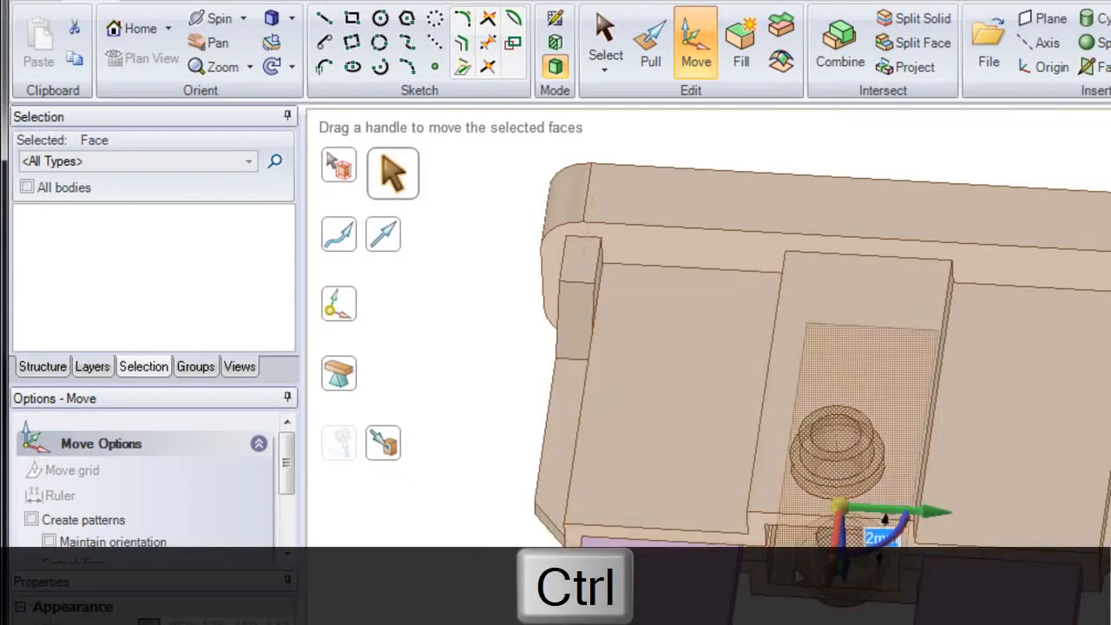
# - Copy the selected boss surfaces along the centre section to 6 mm from the end face, and clear the selection
pyautogui.keyDown('ctrl'); pyautogui.moveTo(885, 519); pyautogui.dragTo(839, 462); pyautogui.keyUp('ctrl')
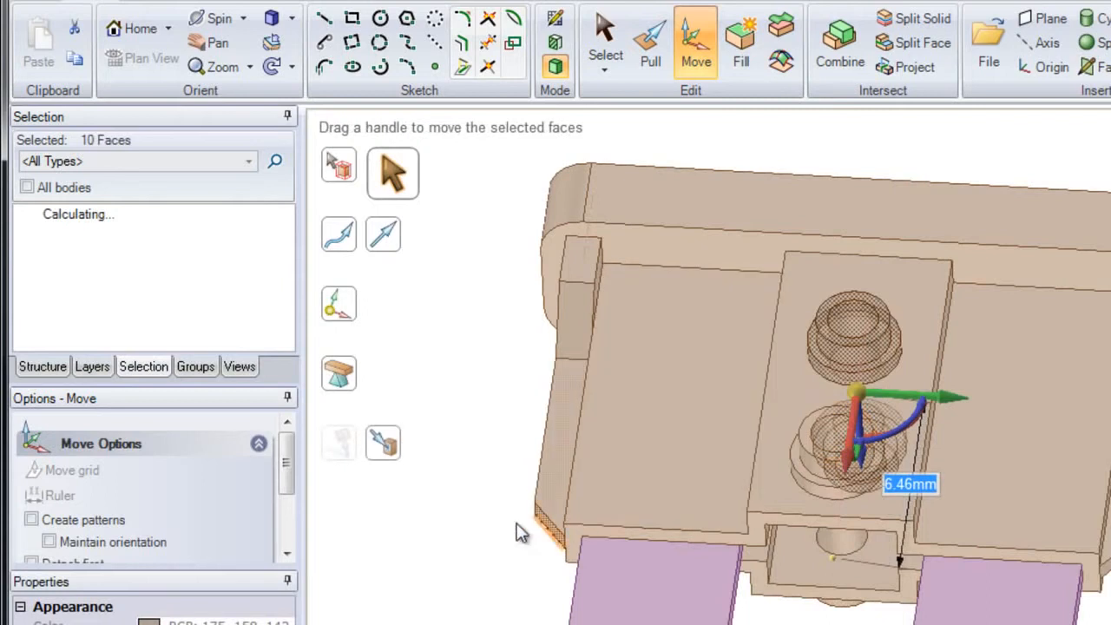
pyautogui.write('6')
pyautogui.press('Return')
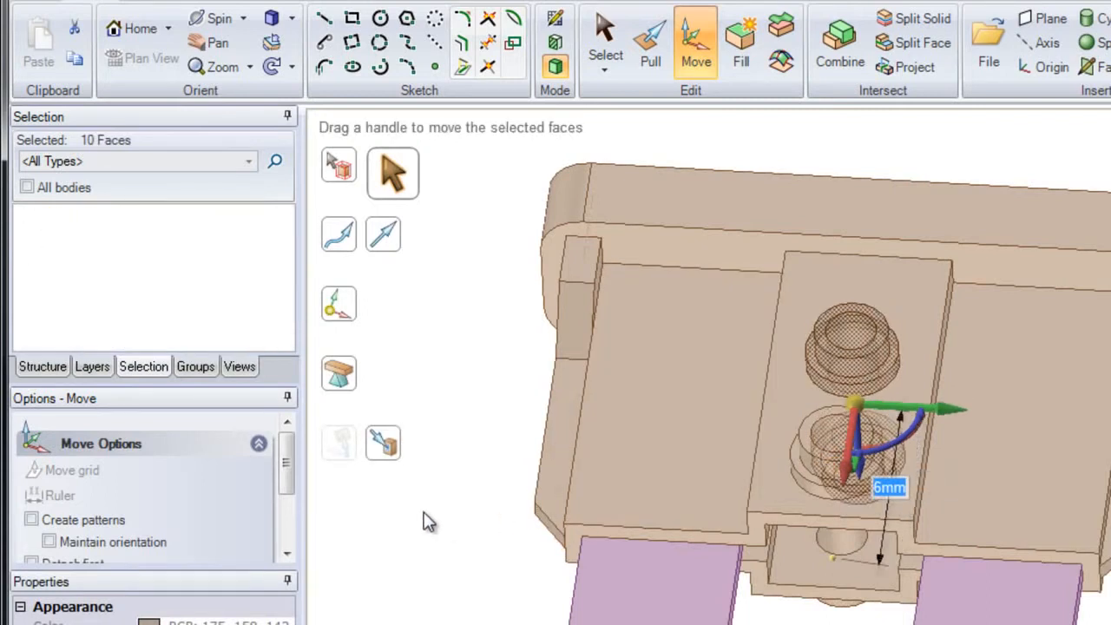
pyautogui.press('Escape')
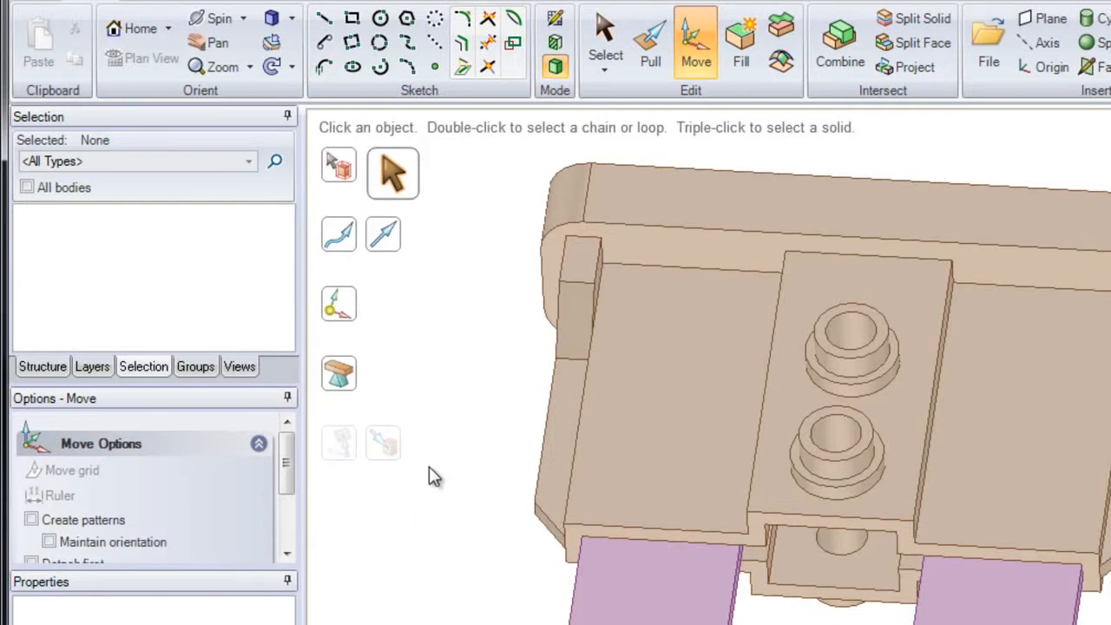
# - Select the depression feature of one narrow slot near the middle of the row beside the 10 marking and remove it with Fill
pyautogui.moveTo(667, 277); pyautogui.dragTo(640, 583, button='middle')
pyautogui.scroll(3, 668, 491)
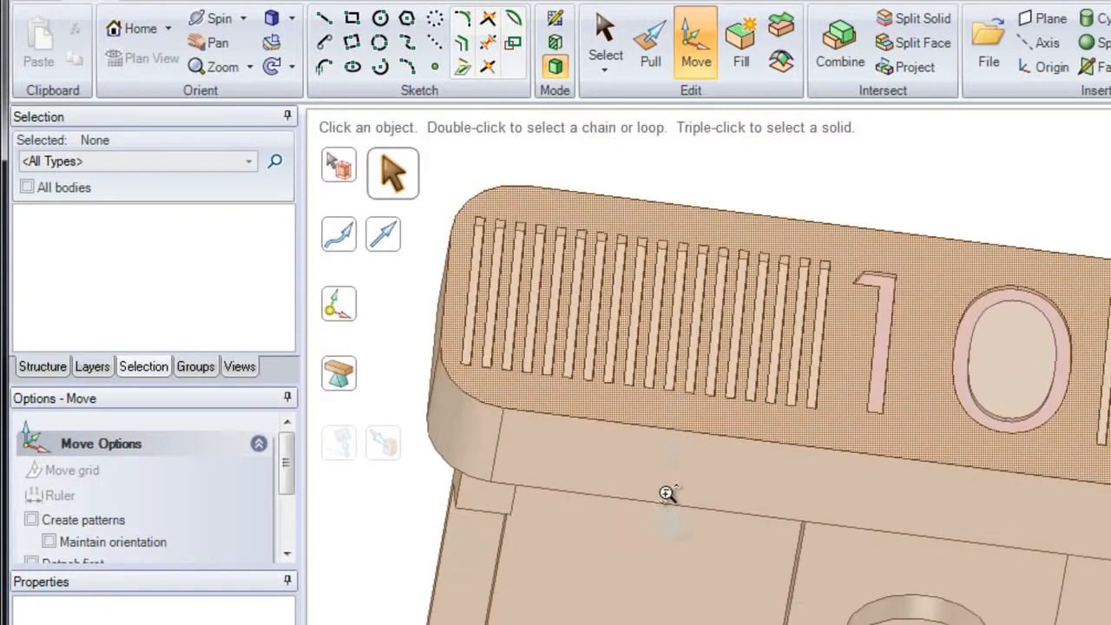
pyautogui.scroll(5, 668, 492)
pyautogui.moveTo(720, 546)
pyautogui.mouseDown(button='middle')
pyautogui.moveTo(734, 402)
pyautogui.moveTo(724, 370)
pyautogui.moveTo(752, 382)
pyautogui.moveTo(735, 391)
pyautogui.mouseUp(button='middle')
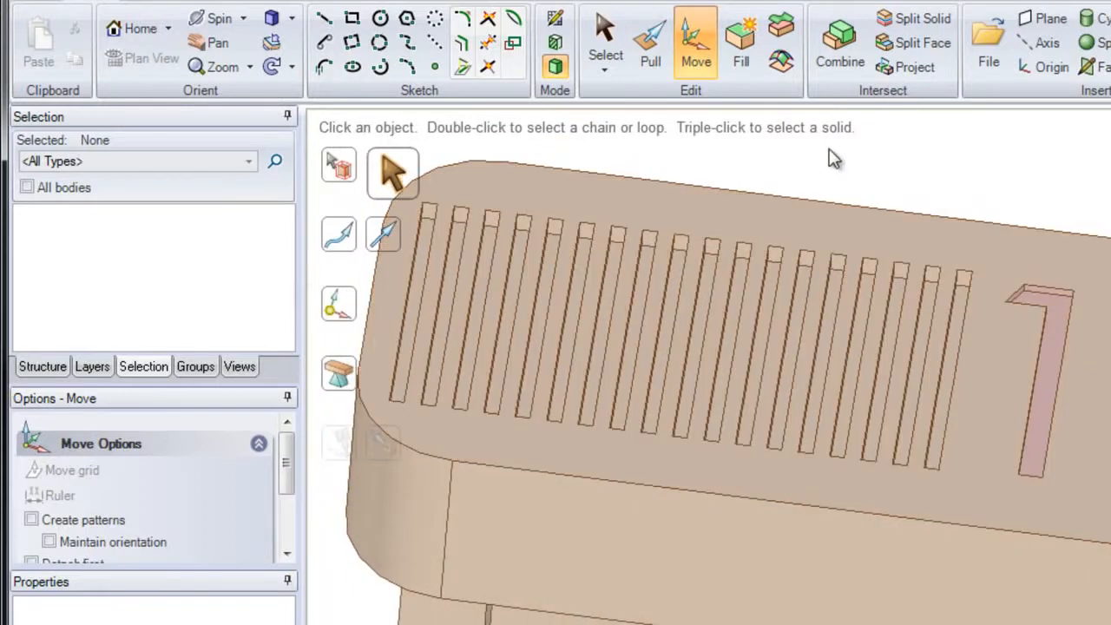
pyautogui.click(607, 35)
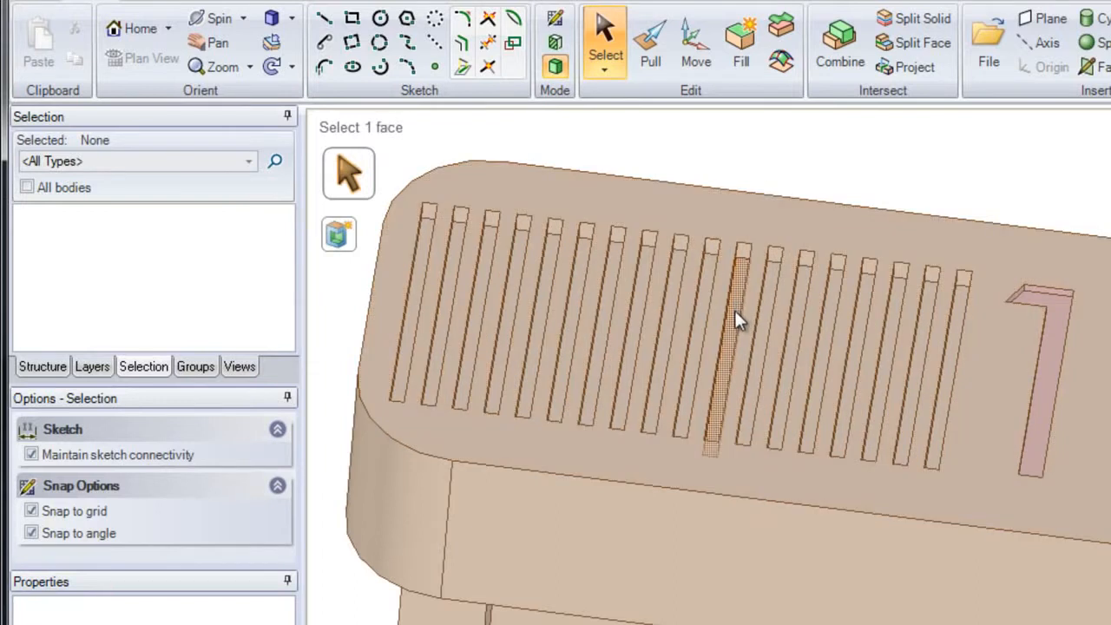
pyautogui.click(734, 318)
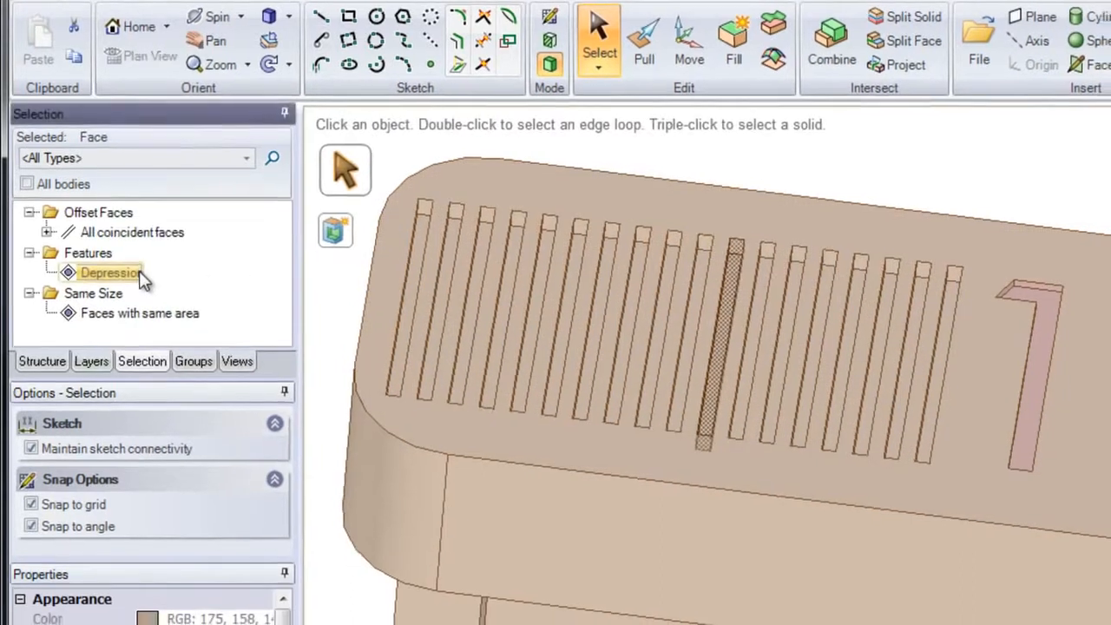
pyautogui.click(139, 275)
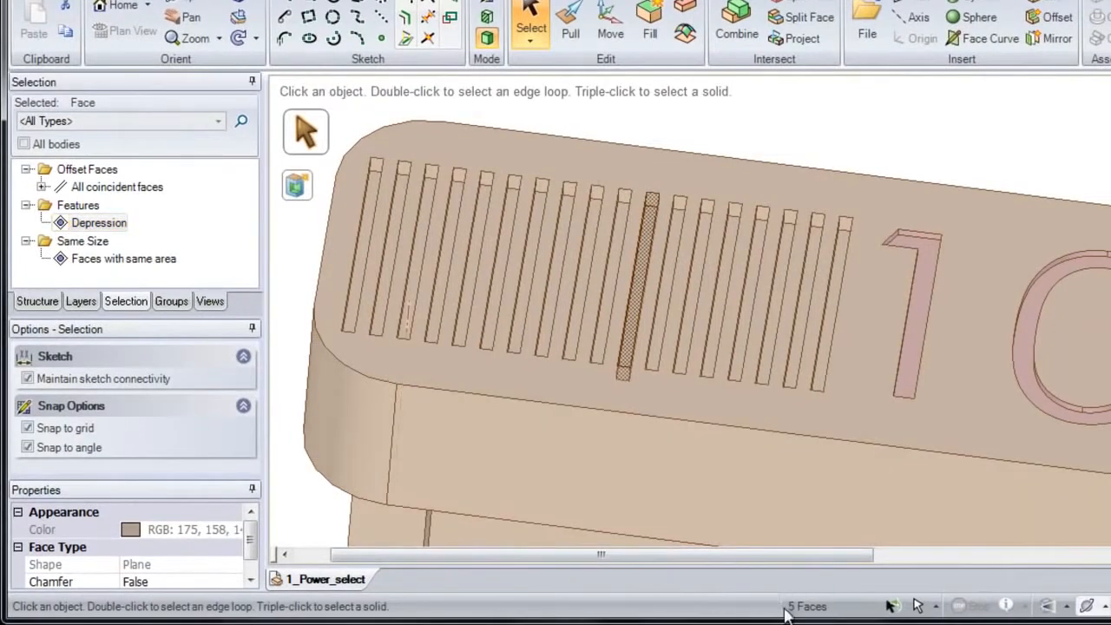
pyautogui.click(650, 33)
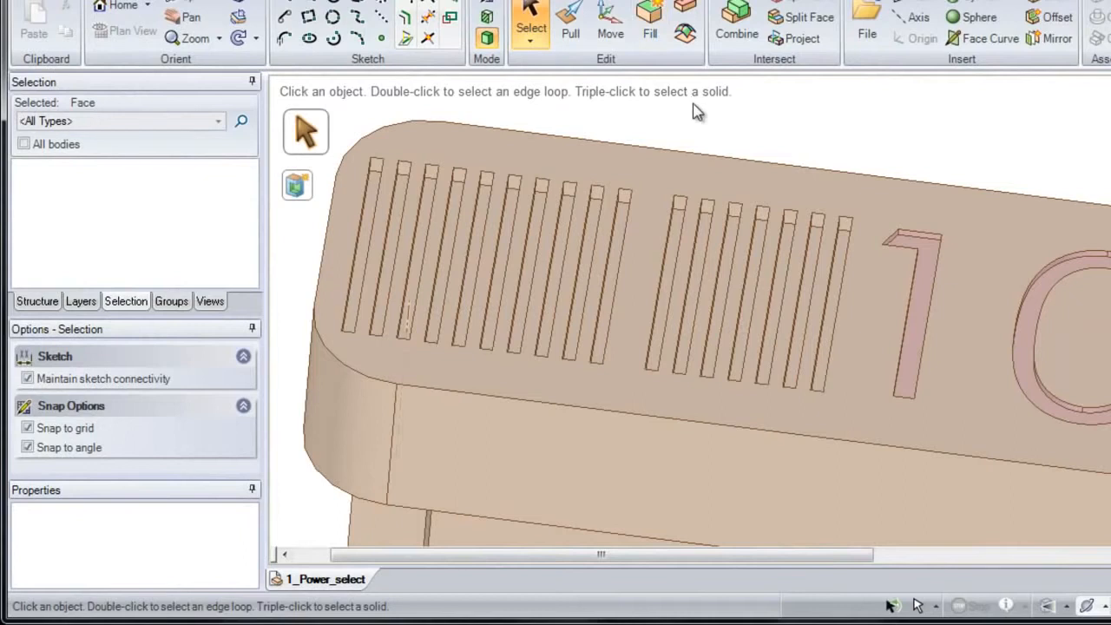
# - Select the bottom faces of three slots between the gap and the 10 marking, expand them to their depressions, and remove them with Fill
pyautogui.keyDown('ctrl'); pyautogui.click(670, 212); pyautogui.keyUp('ctrl')
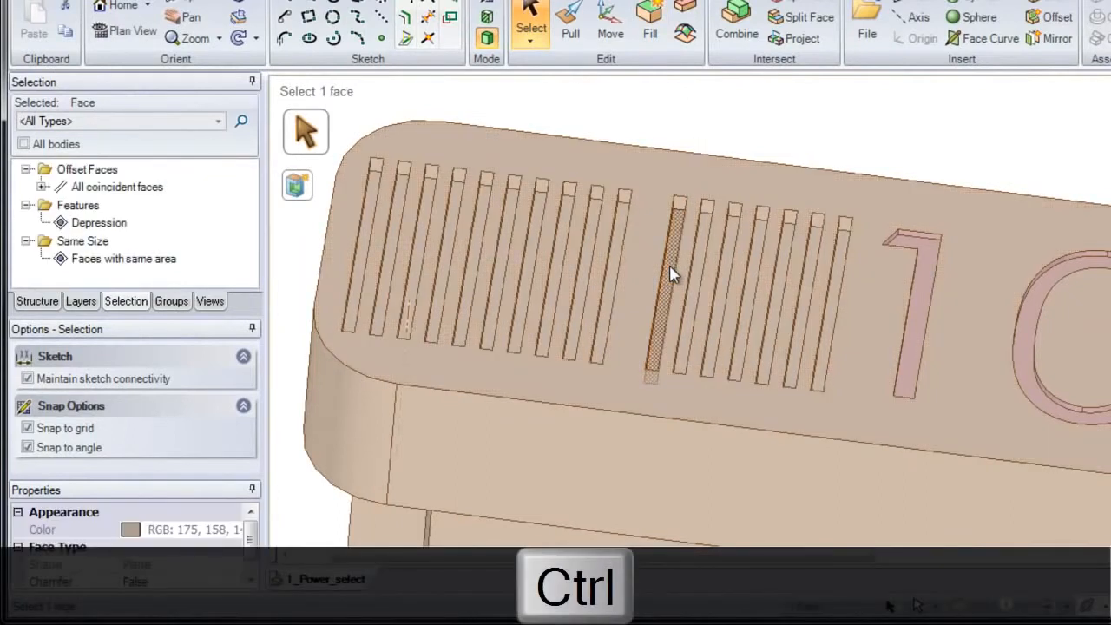
pyautogui.keyDown('ctrl'); pyautogui.click(725, 292); pyautogui.keyUp('ctrl')
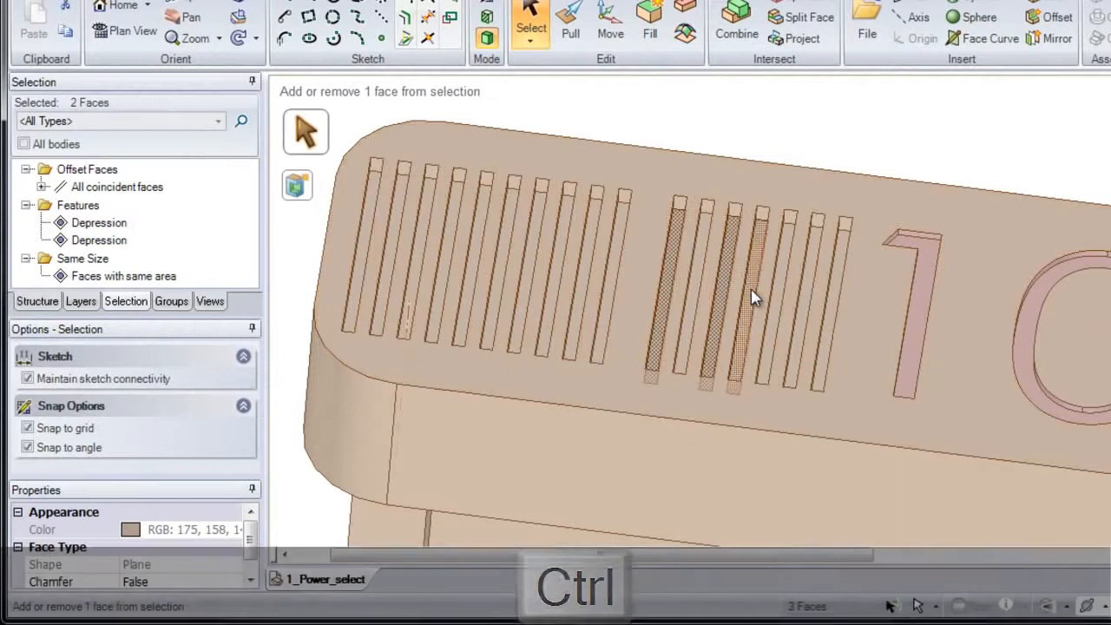
pyautogui.keyDown('ctrl'); pyautogui.click(752, 295); pyautogui.keyUp('ctrl')
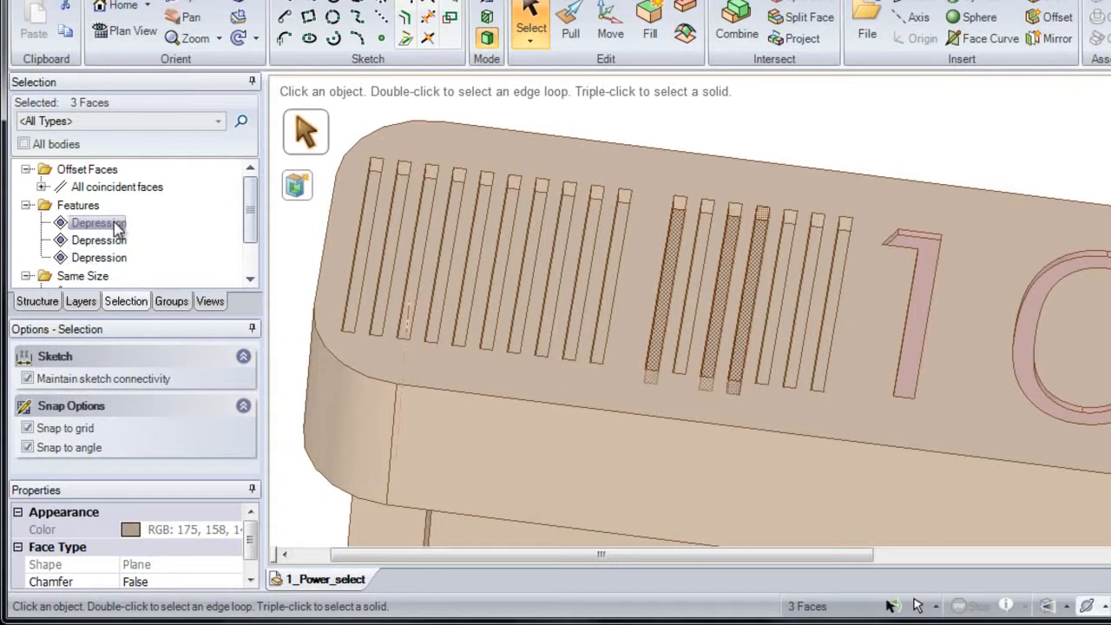
pyautogui.keyDown('shift'); pyautogui.click(116, 227); pyautogui.keyUp('shift')
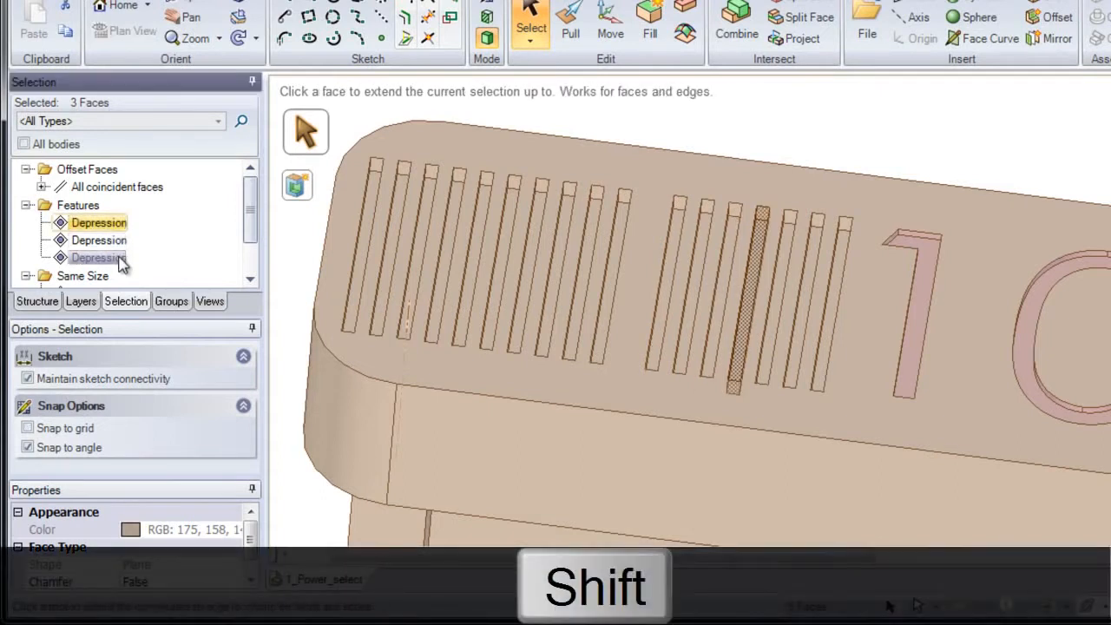
pyautogui.keyDown('shift'); pyautogui.click(120, 260); pyautogui.keyUp('shift')
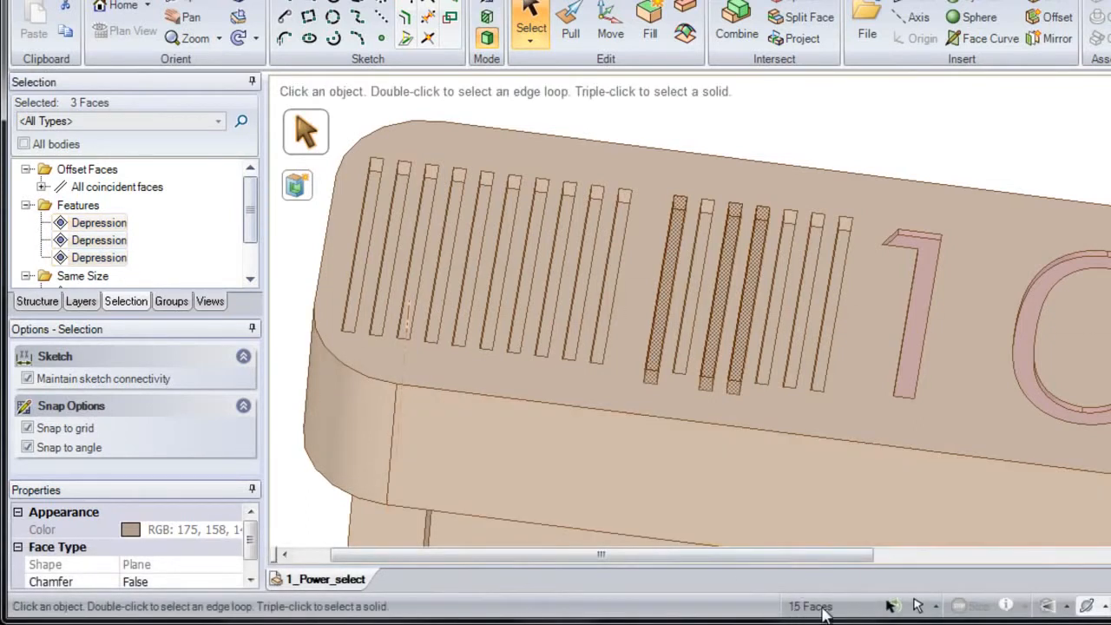
pyautogui.click(651, 30)
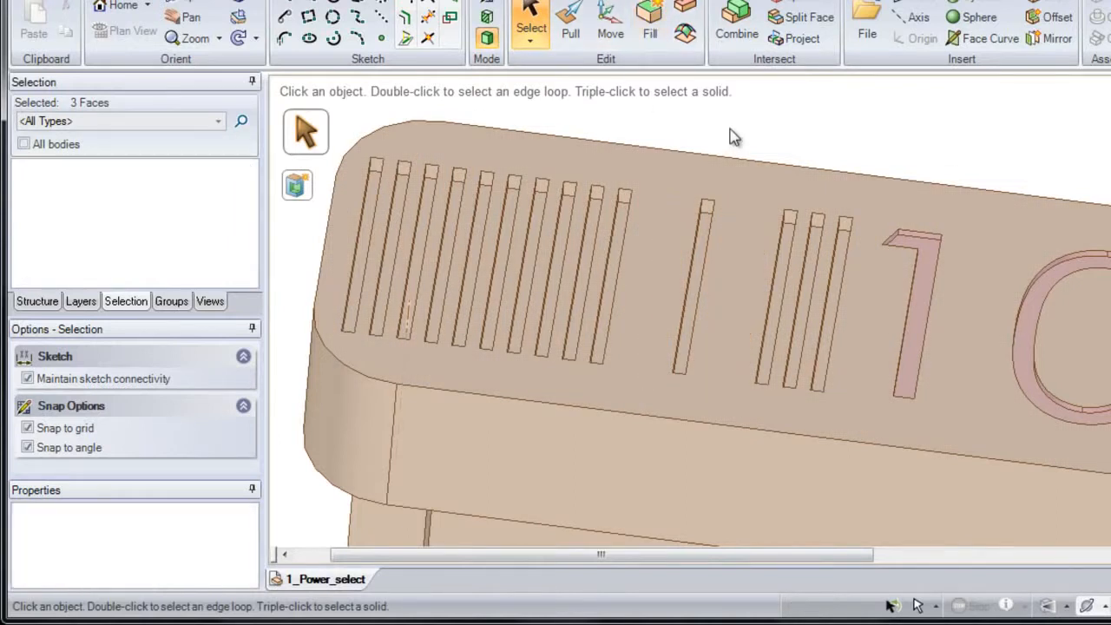
# - Select all faces coincident with one remaining slot's bottom face, find their related features, and remove all the depressions with Fill
pyautogui.keyDown('ctrl'); pyautogui.moveTo(685, 247); pyautogui.dragTo(614, 233, button='middle'); pyautogui.keyUp('ctrl')
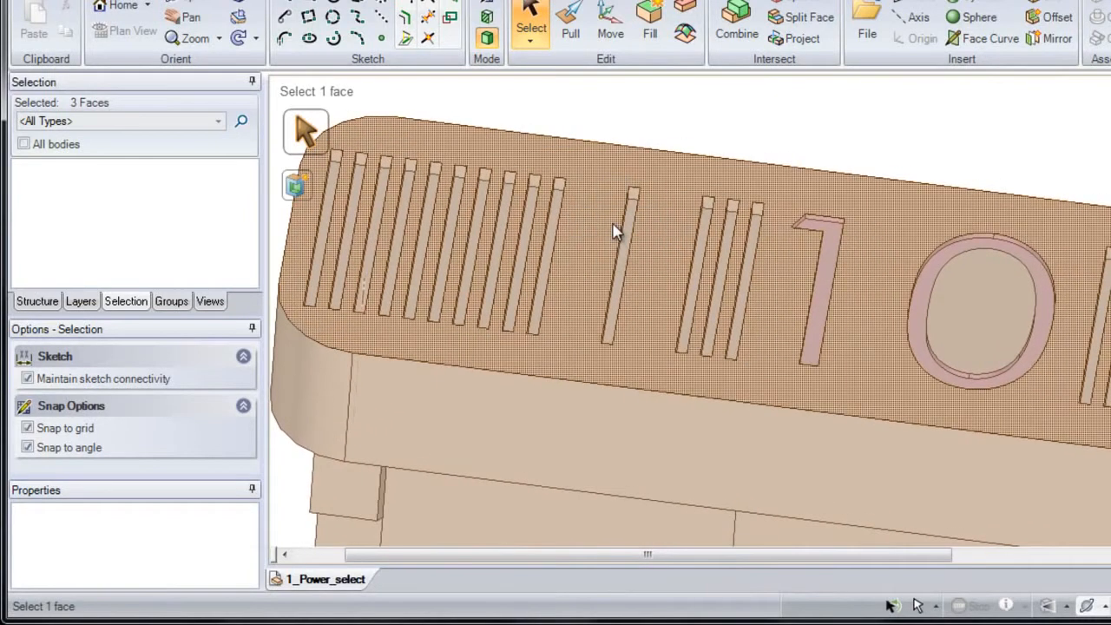
pyautogui.click(552, 248)
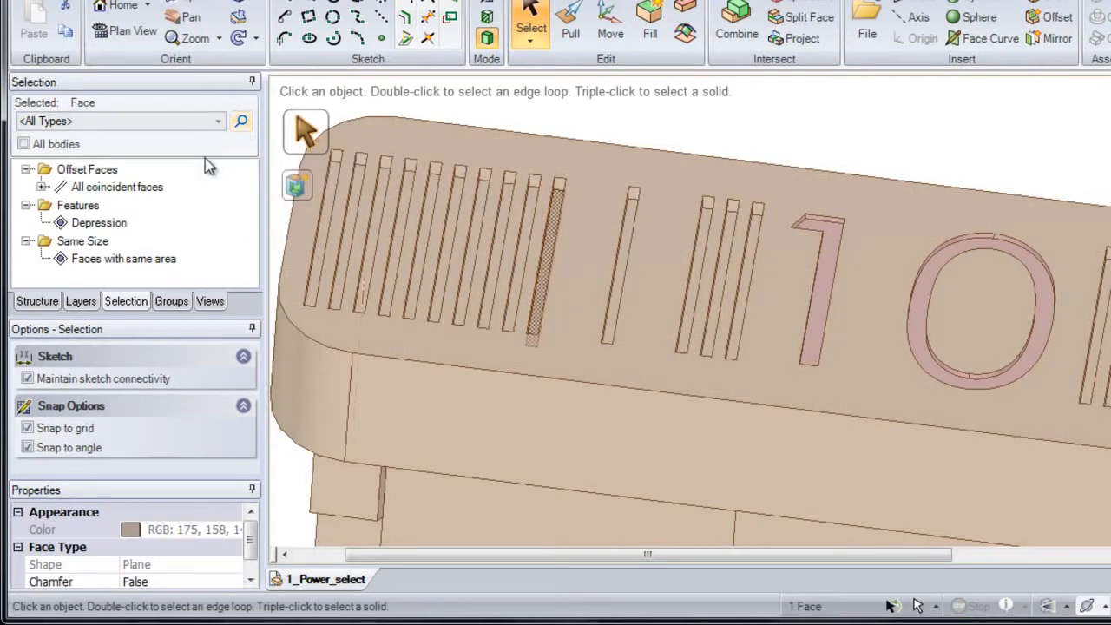
pyautogui.click(120, 189)
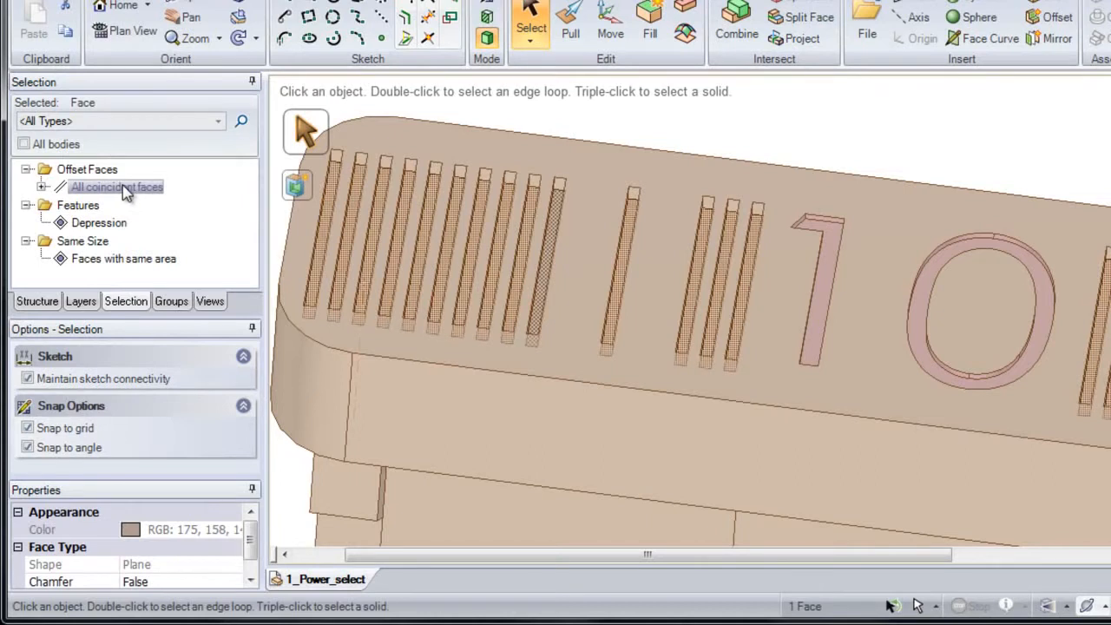
pyautogui.click(126, 189)
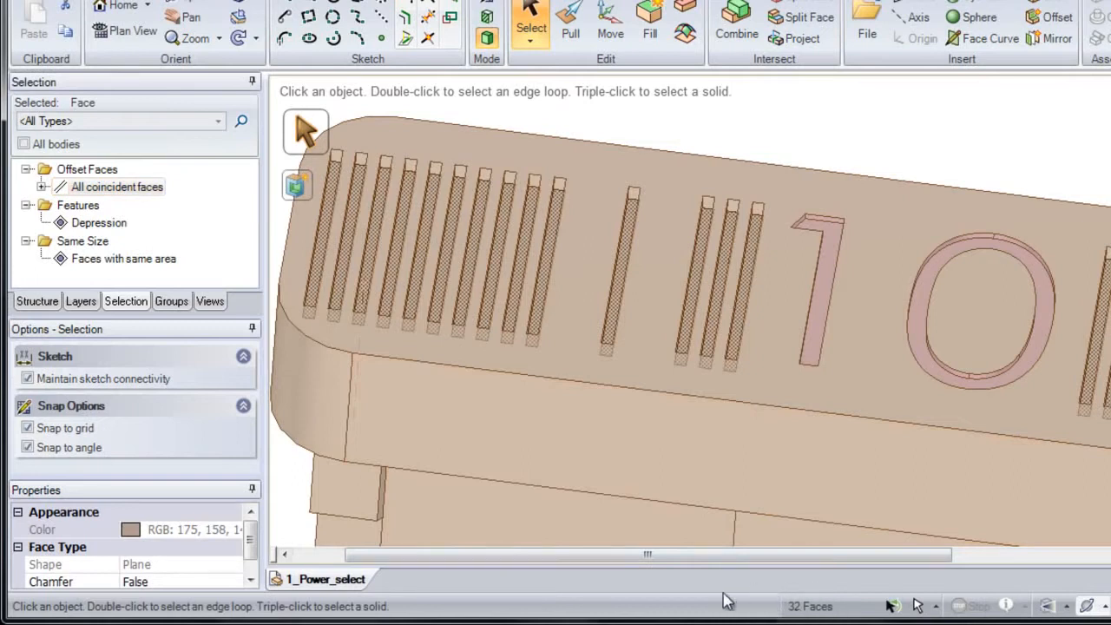
pyautogui.click(242, 122)
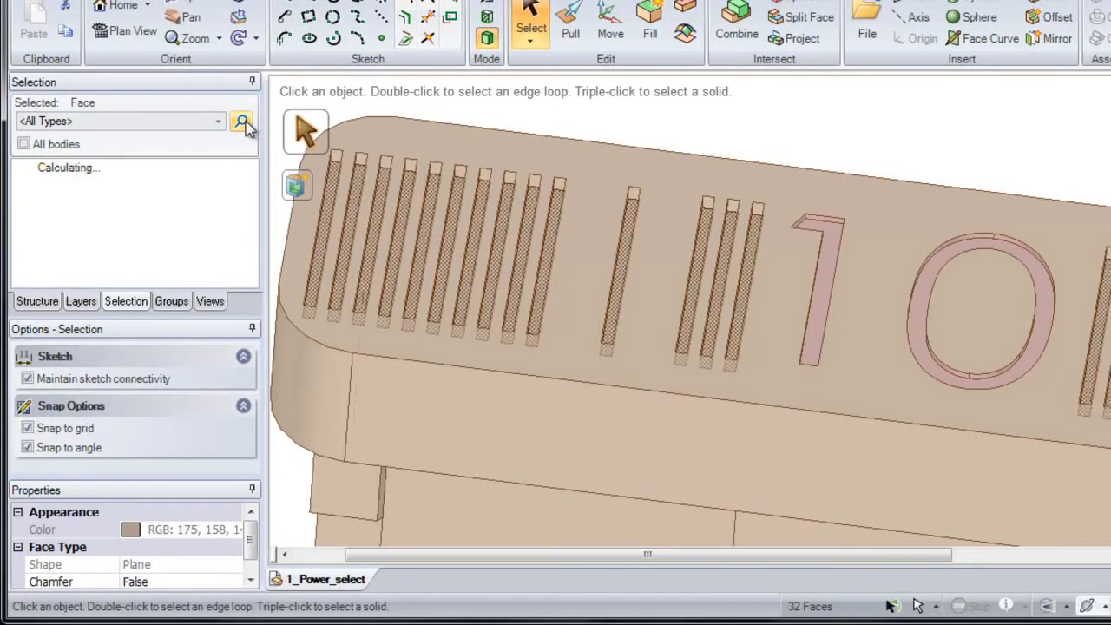
pyautogui.moveTo(251, 184)
pyautogui.mouseDown()
pyautogui.moveTo(250, 282)
pyautogui.moveTo(254, 187)
pyautogui.mouseUp()
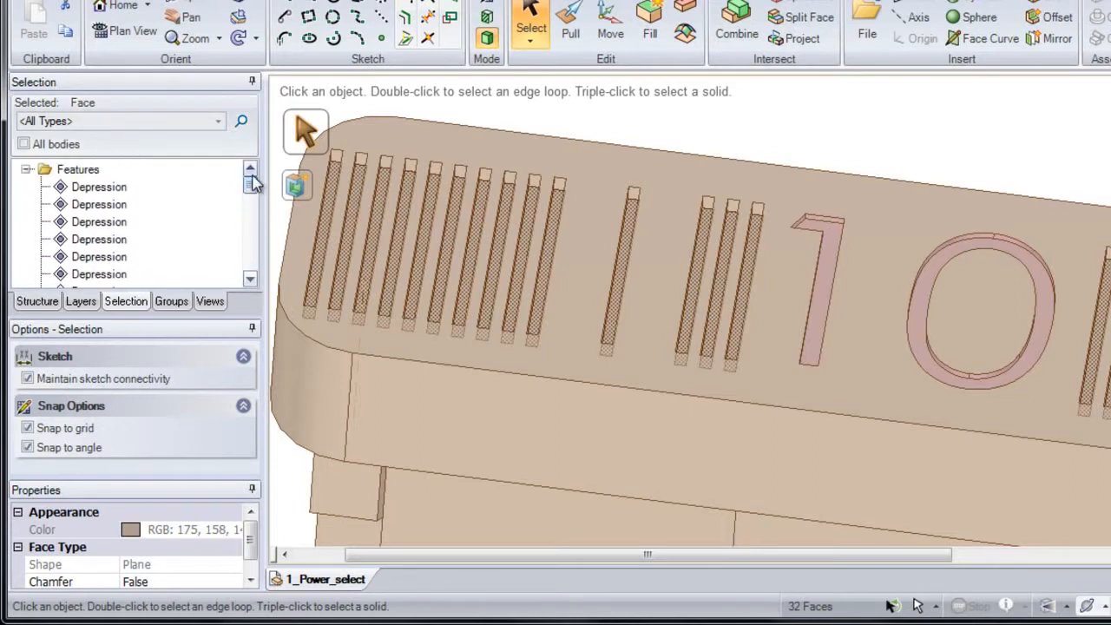
pyautogui.click(115, 189)
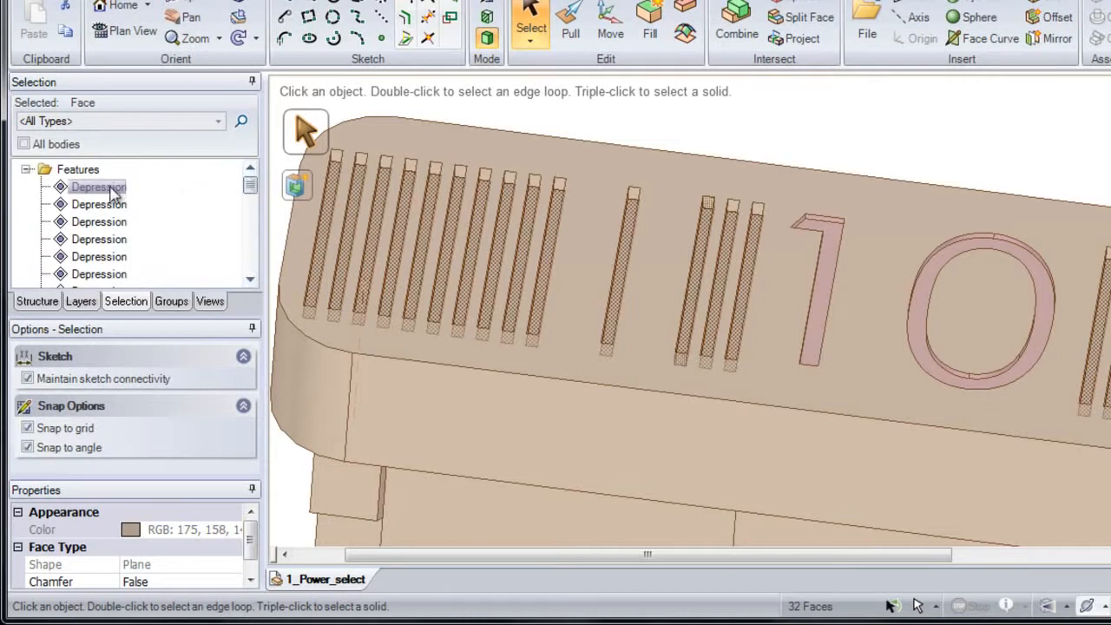
pyautogui.click(98, 187)
pyautogui.keyDown('shift'); pyautogui.moveTo(250, 184); pyautogui.dragTo(250, 271); pyautogui.keyUp('shift')
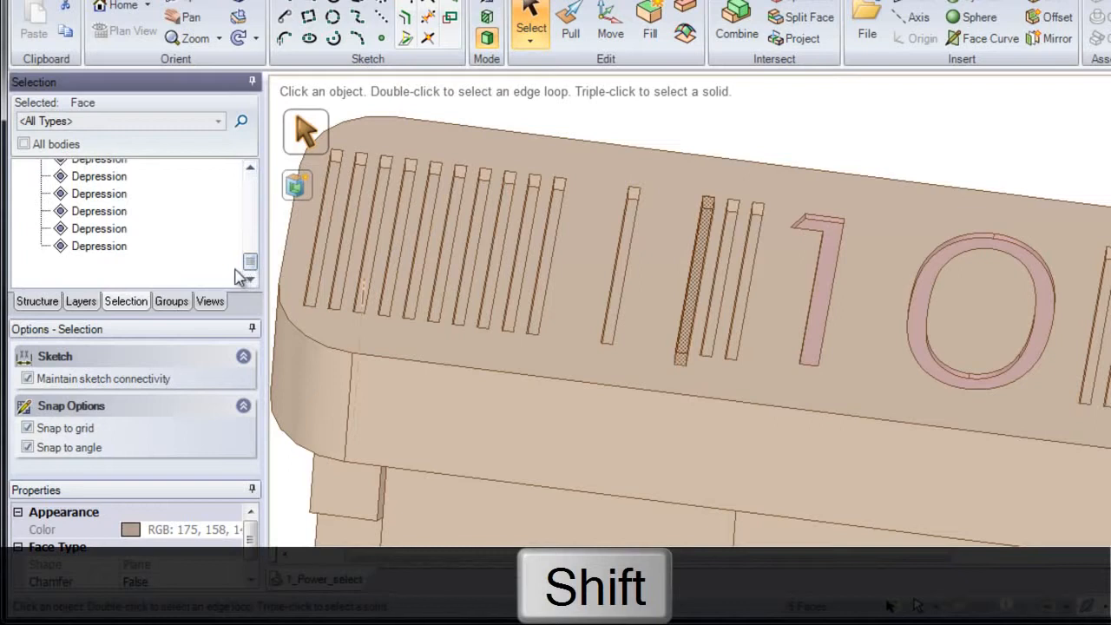
pyautogui.keyDown('shift'); pyautogui.click(115, 252); pyautogui.keyUp('shift')
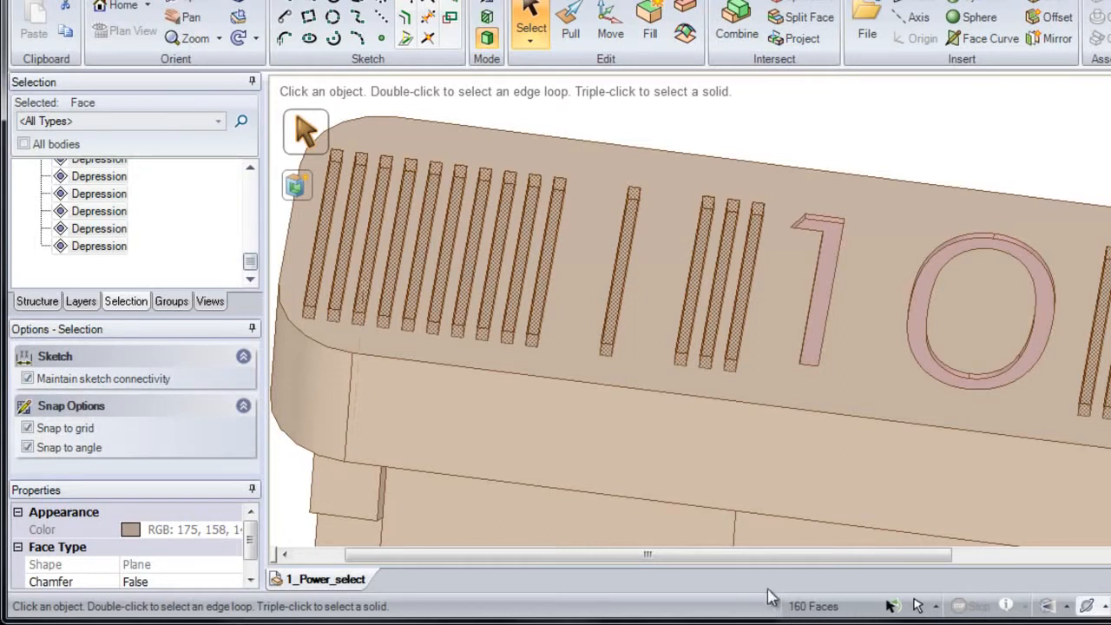
pyautogui.click(654, 26)
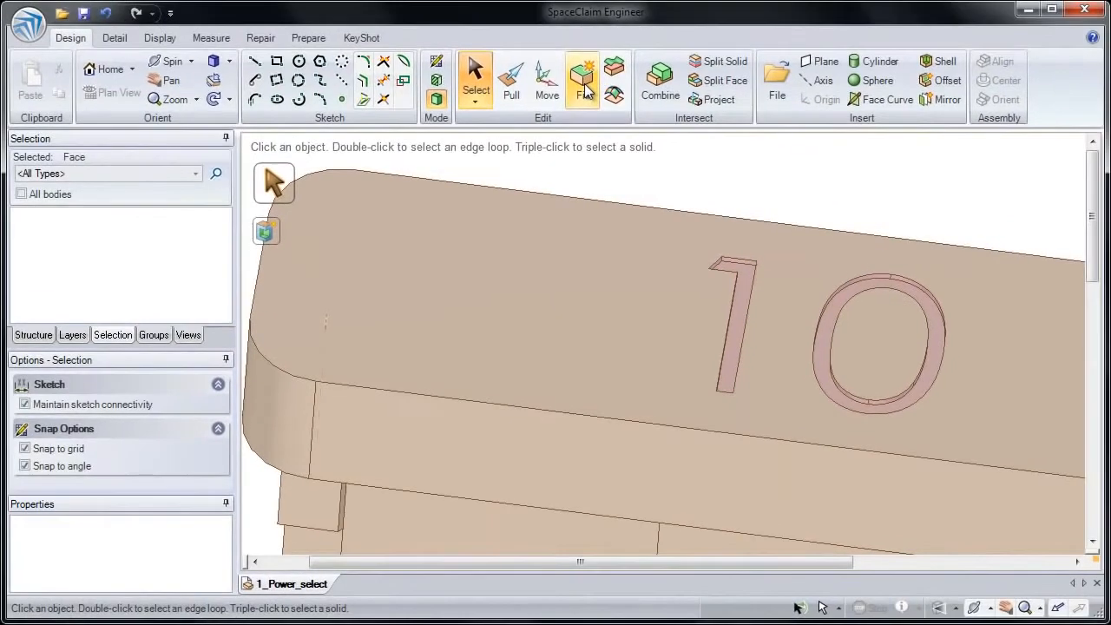
pyautogui.keyDown('shift'); pyautogui.moveTo(677, 343); pyautogui.dragTo(647, 170, button='middle'); pyautogui.keyUp('shift')
pyautogui.moveTo(736, 390); pyautogui.dragTo(672, 365, button='middle')
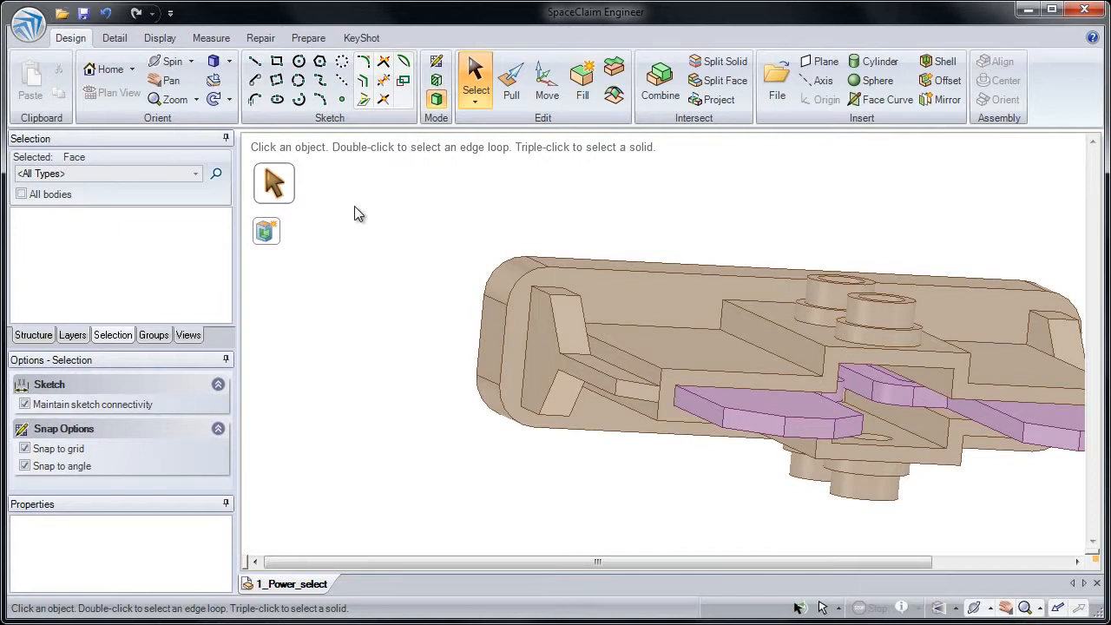
# - Try to box-select the angled support rib at the end of the fuse body, and clear the selection
pyautogui.moveTo(354, 206)
pyautogui.mouseDown()
pyautogui.moveTo(460, 348)
pyautogui.moveTo(614, 459)
pyautogui.moveTo(674, 466)
pyautogui.mouseUp()
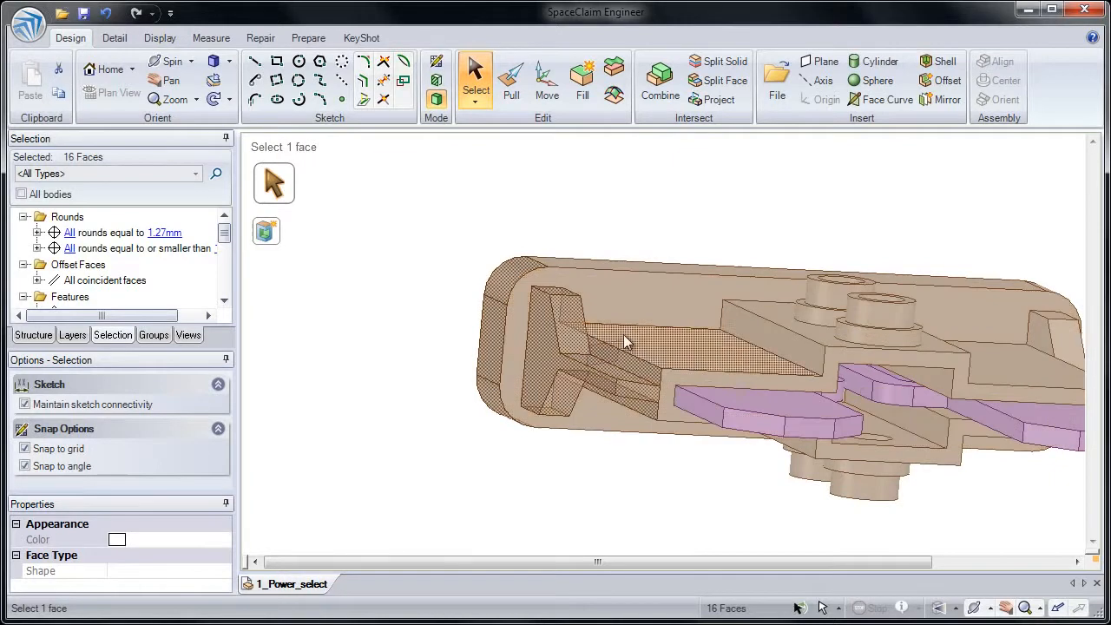
pyautogui.click(464, 250)
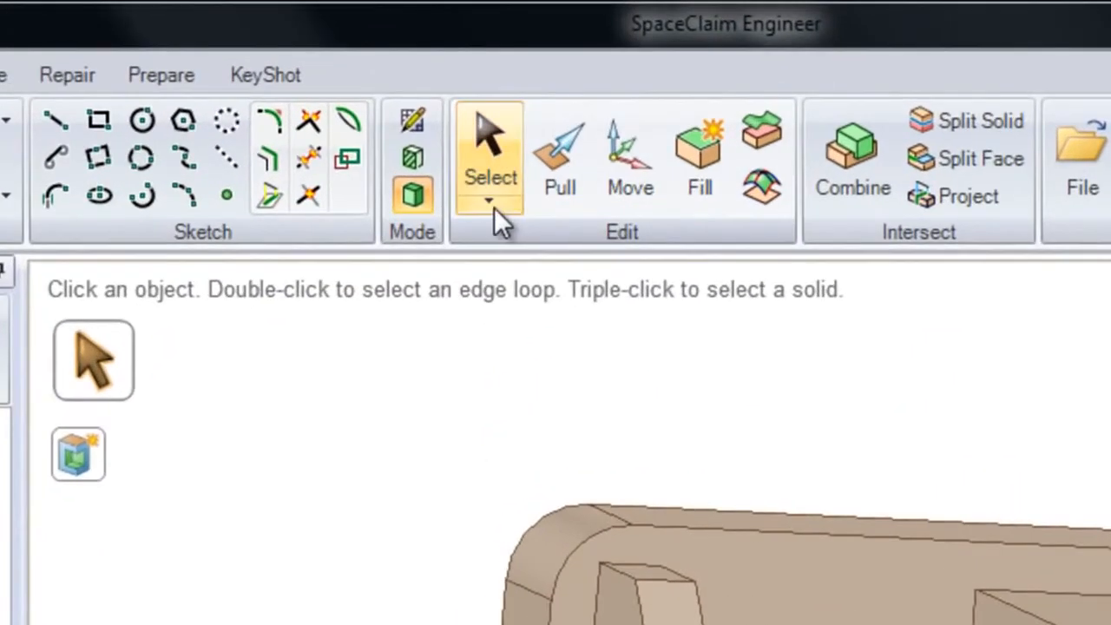
# - Lasso-select only the faces of the angled support rib at the end of the fuse body and remove them with Fill
pyautogui.click(494, 207)
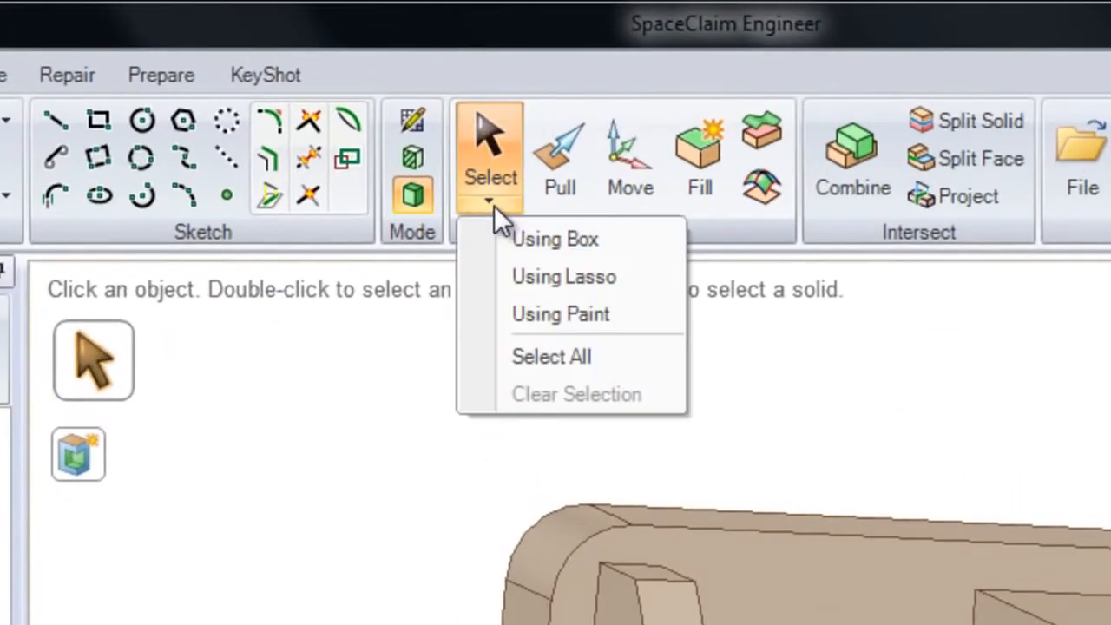
pyautogui.click(532, 276)
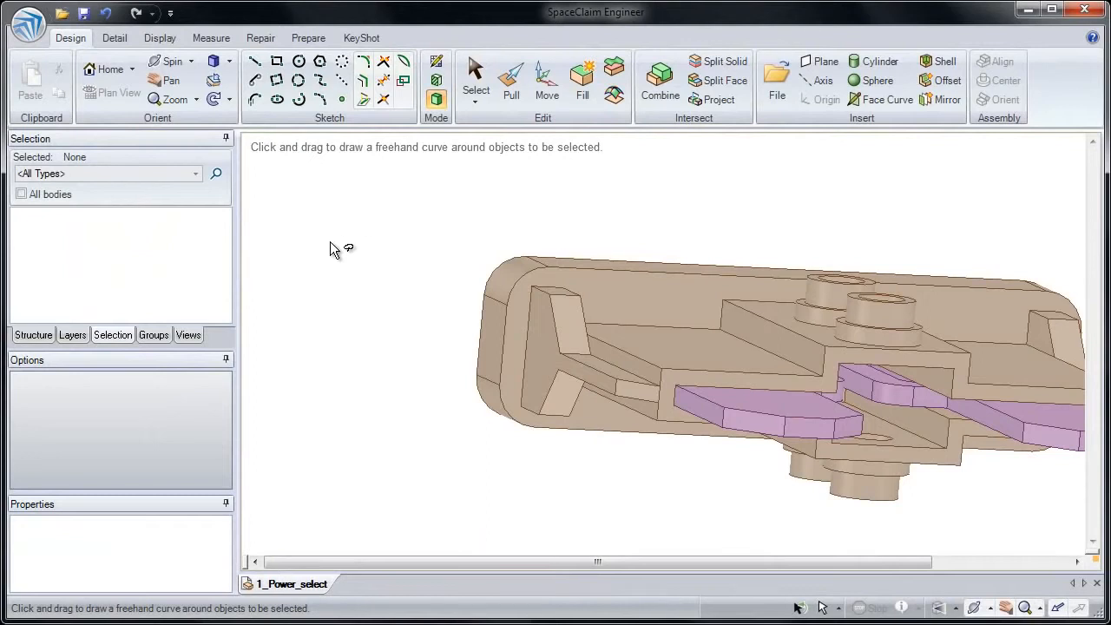
pyautogui.moveTo(330, 242)
pyautogui.mouseDown()
pyautogui.moveTo(348, 221)
pyautogui.moveTo(374, 220)
pyautogui.moveTo(422, 256)
pyautogui.moveTo(550, 270)
pyautogui.mouseUp()
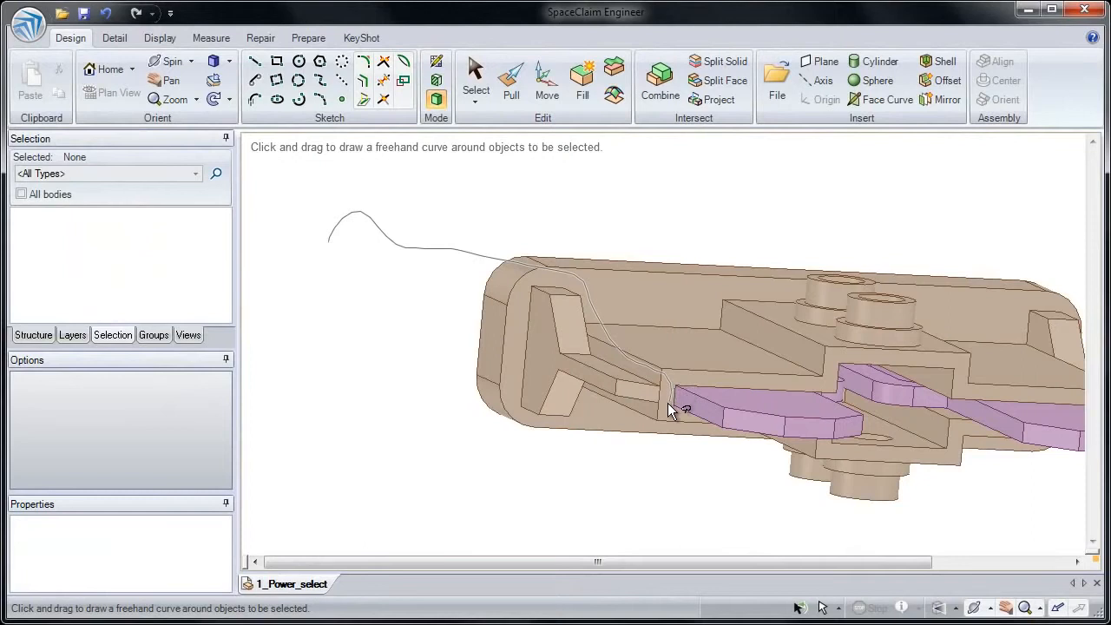
pyautogui.moveTo(657, 412)
pyautogui.mouseDown()
pyautogui.moveTo(595, 450)
pyautogui.moveTo(439, 466)
pyautogui.moveTo(335, 437)
pyautogui.moveTo(291, 401)
pyautogui.moveTo(311, 381)
pyautogui.moveTo(398, 401)
pyautogui.moveTo(480, 398)
pyautogui.moveTo(496, 377)
pyautogui.moveTo(487, 345)
pyautogui.mouseUp()
pyautogui.moveTo(401, 317); pyautogui.dragTo(335, 272)
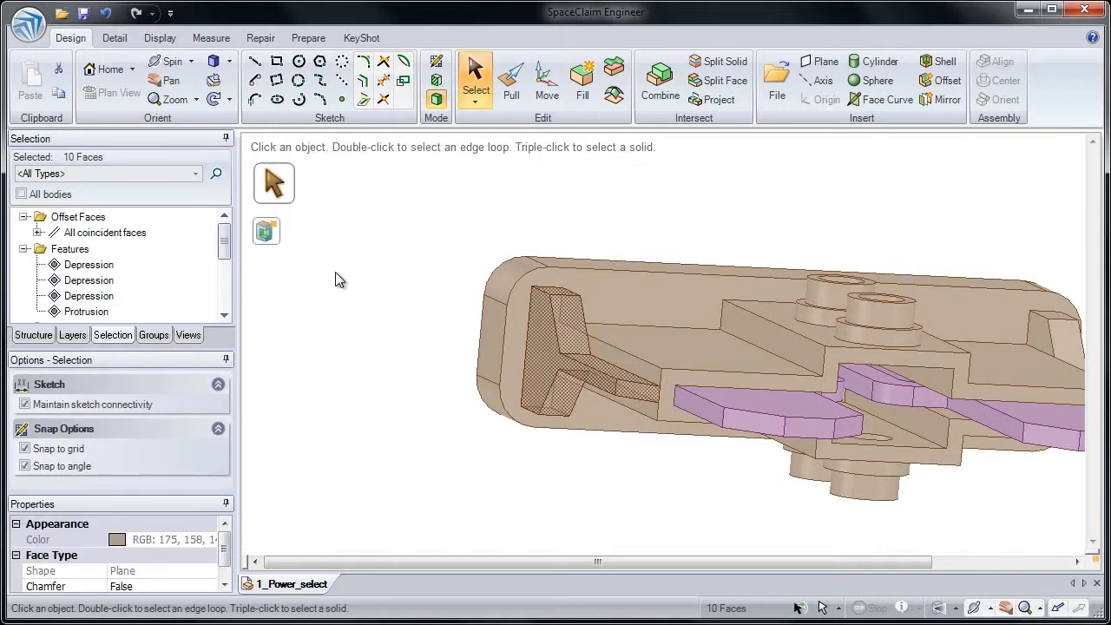
pyautogui.click(582, 94)
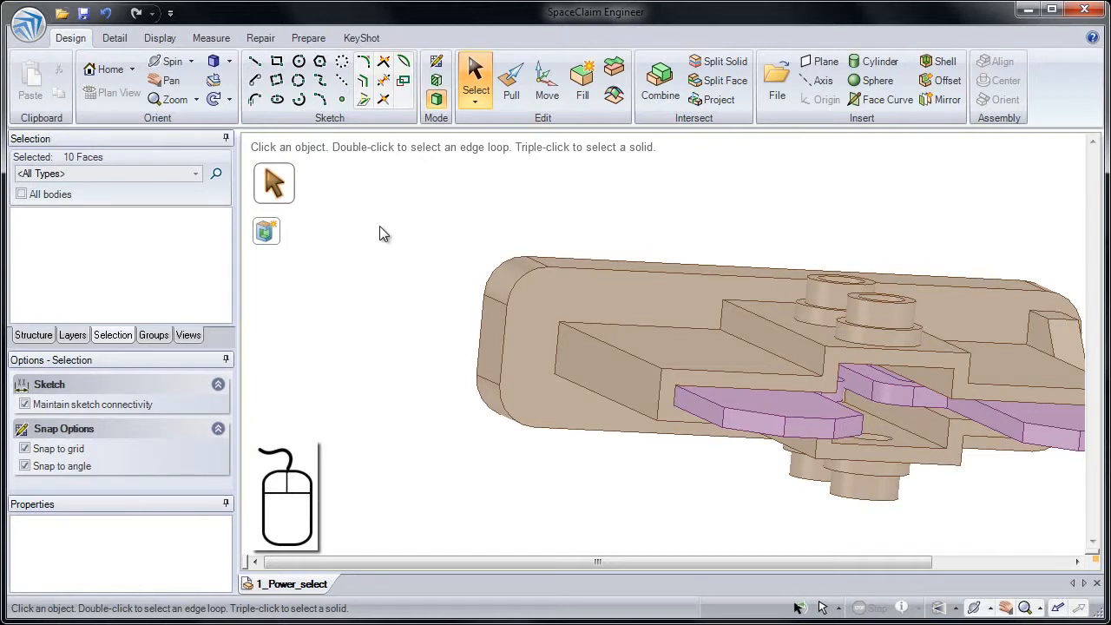
pyautogui.click(370, 297)
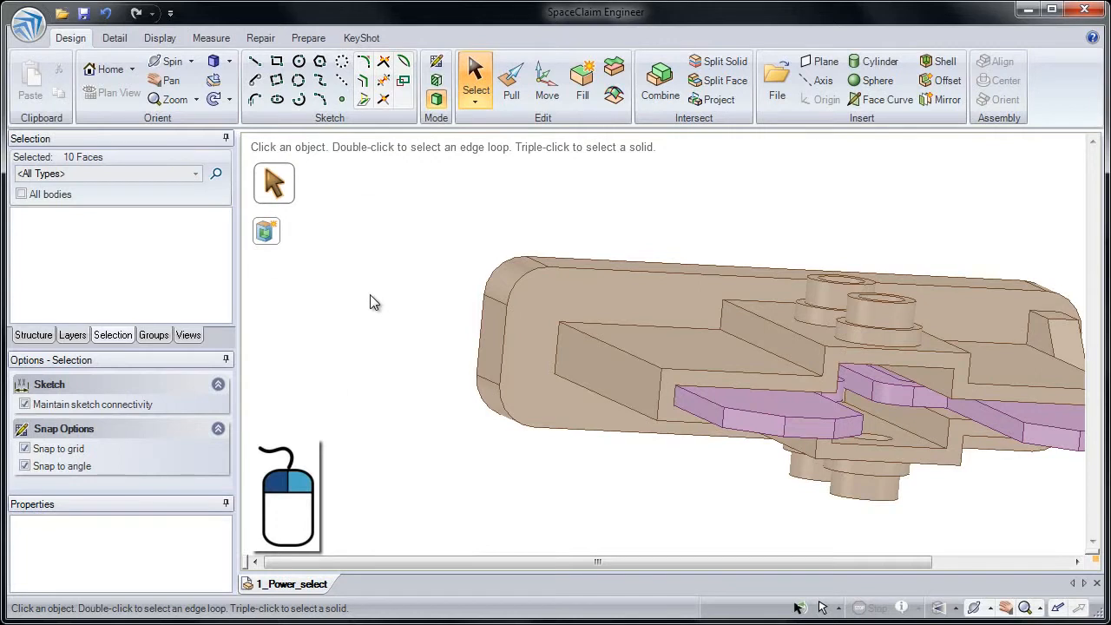
pyautogui.rightClick(370, 294)
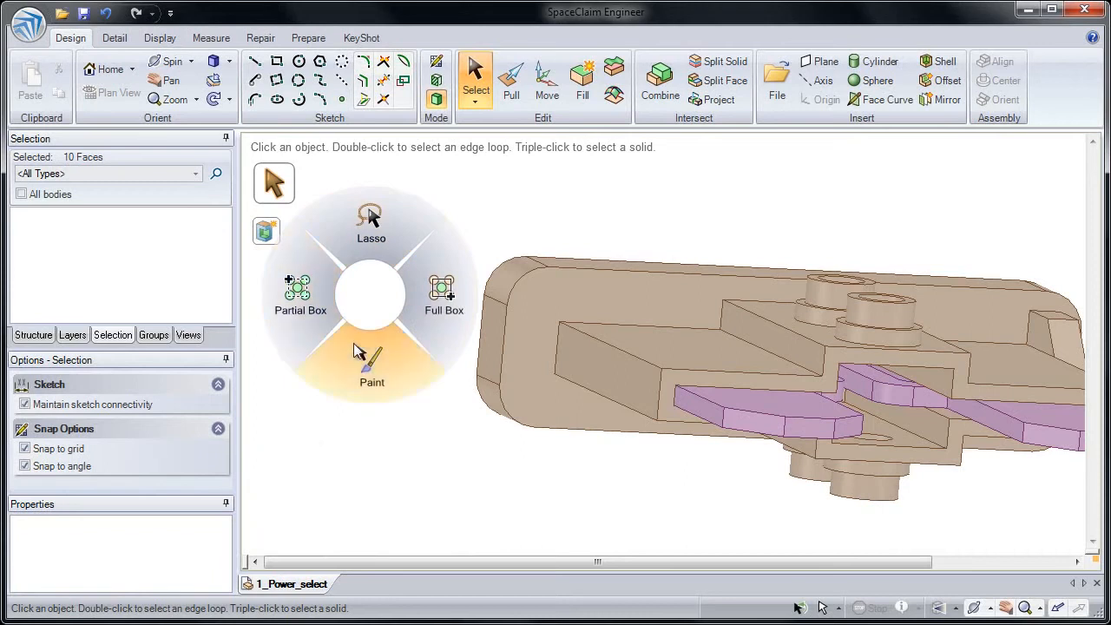
pyautogui.click(372, 300)
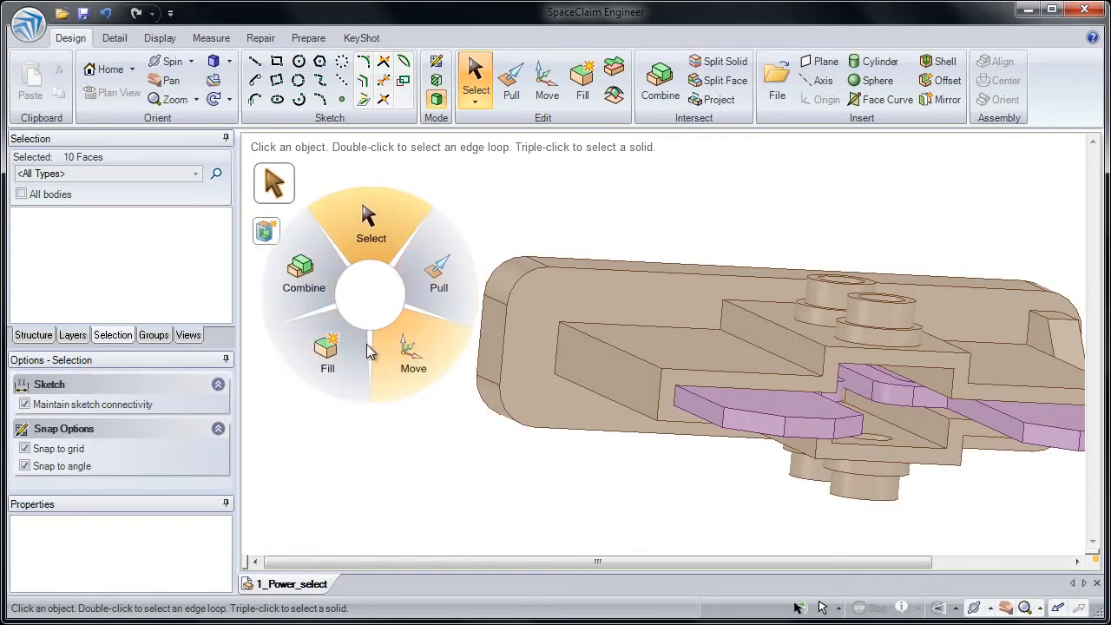
pyautogui.click(367, 293)
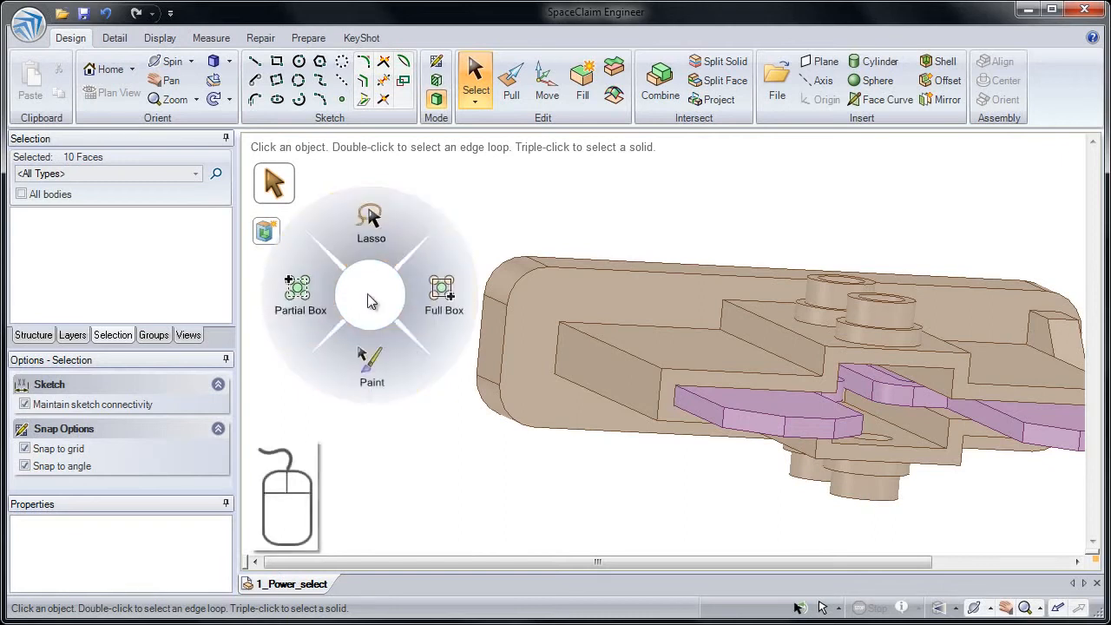
pyautogui.click(368, 294)
pyautogui.click(494, 220)
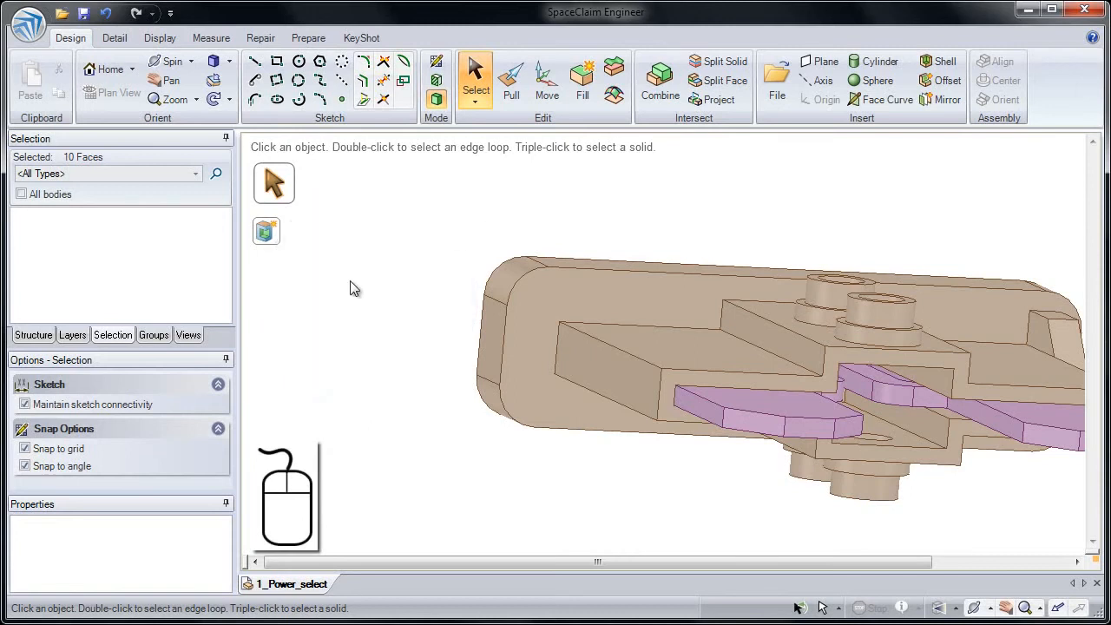
pyautogui.click(377, 294)
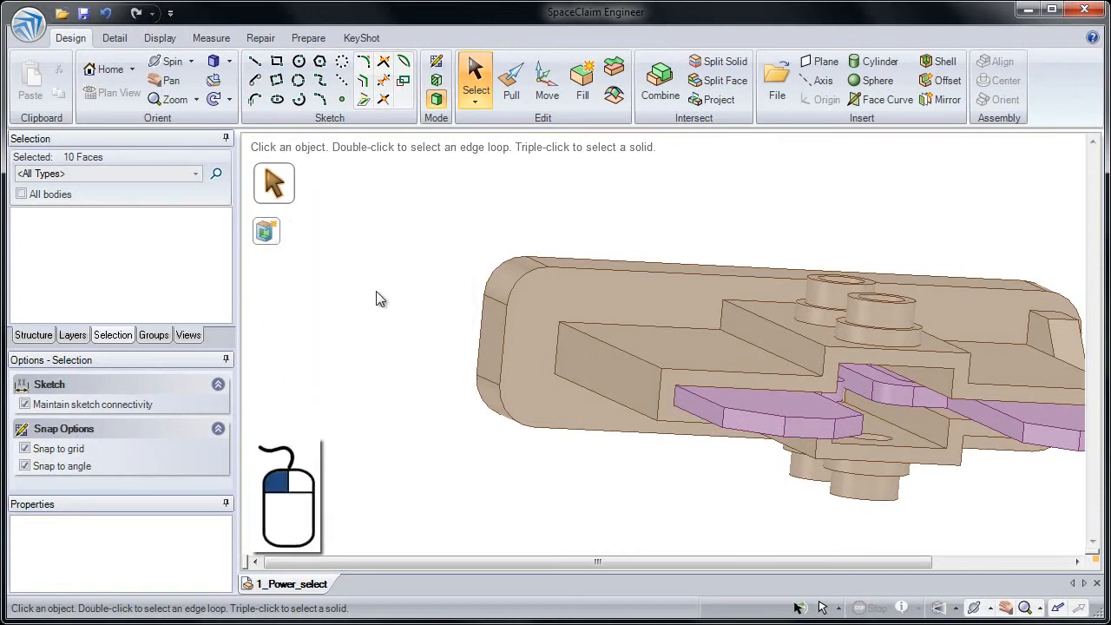
pyautogui.rightClick(377, 297)
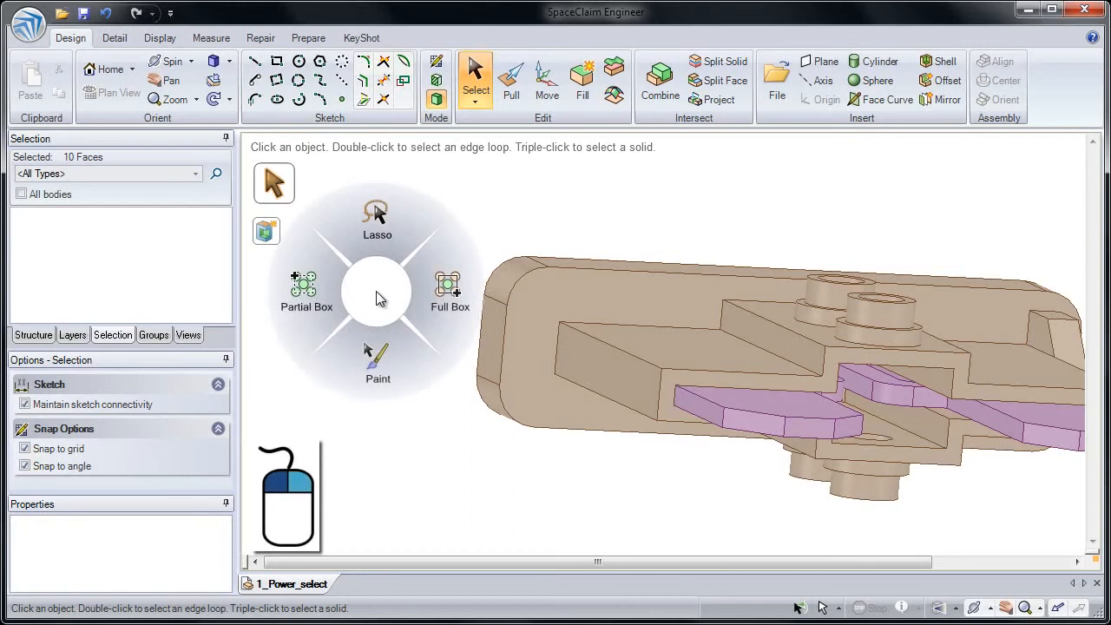
# - Try a Lasso selection from the radial menu in the area beside the fuse body
pyautogui.click(377, 239)
pyautogui.moveTo(370, 239)
pyautogui.mouseDown()
pyautogui.moveTo(428, 219)
pyautogui.moveTo(510, 235)
pyautogui.moveTo(563, 303)
pyautogui.mouseUp()
pyautogui.moveTo(408, 318); pyautogui.dragTo(396, 294)
# - Examine the fuse from the front and from below, and return the model to its home view
pyautogui.press('h')
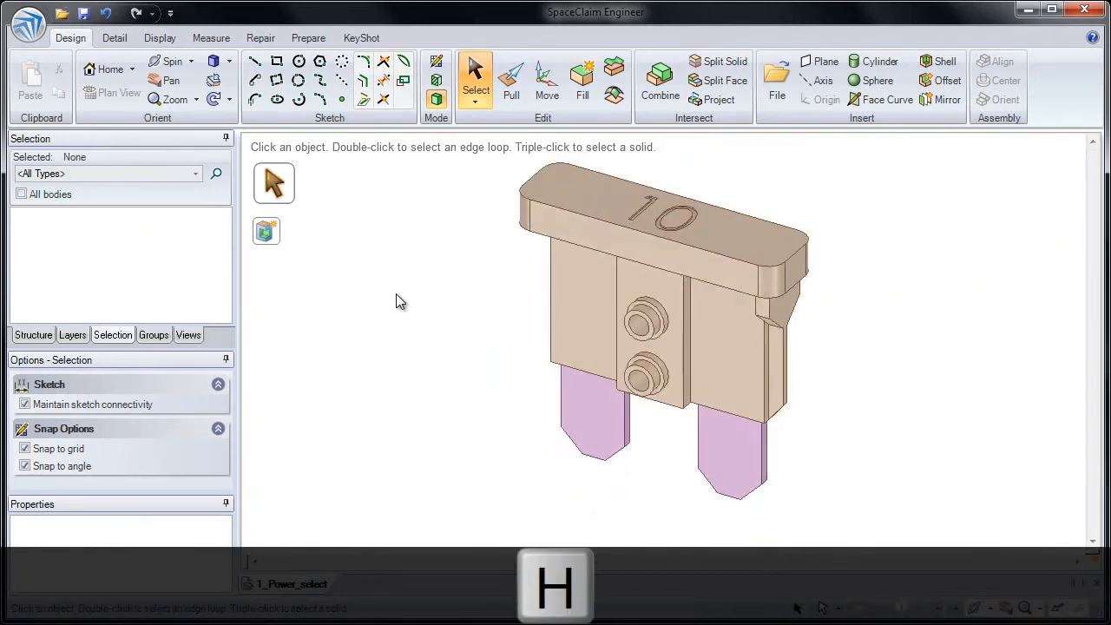
pyautogui.moveTo(562, 323); pyautogui.dragTo(639, 243, button='middle')
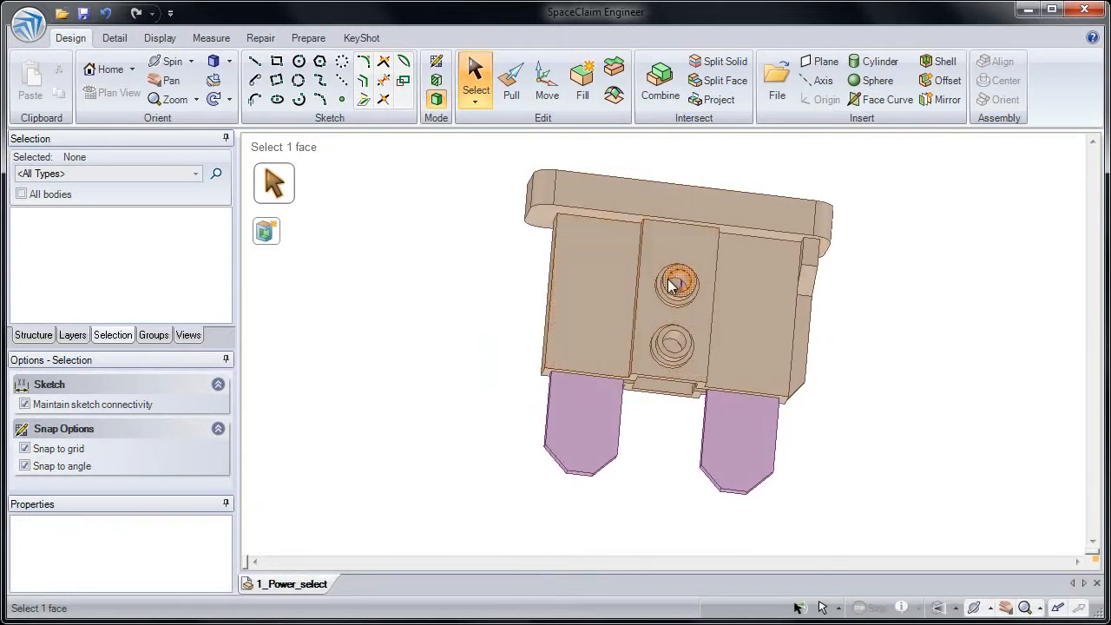
pyautogui.moveTo(633, 254); pyautogui.dragTo(607, 328, button='middle')
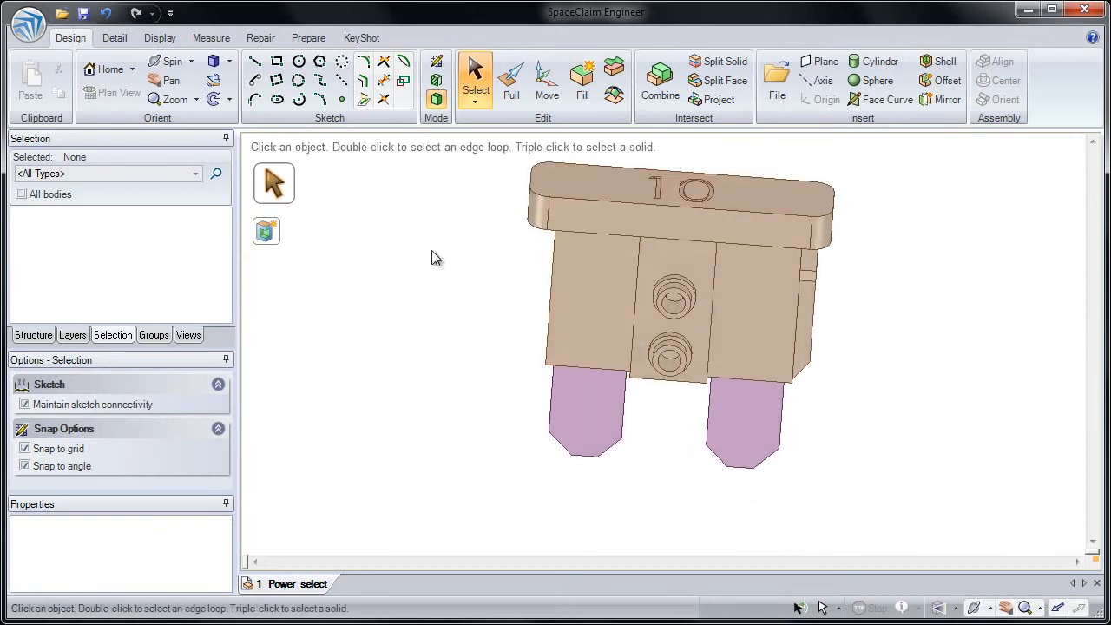
pyautogui.press('h')
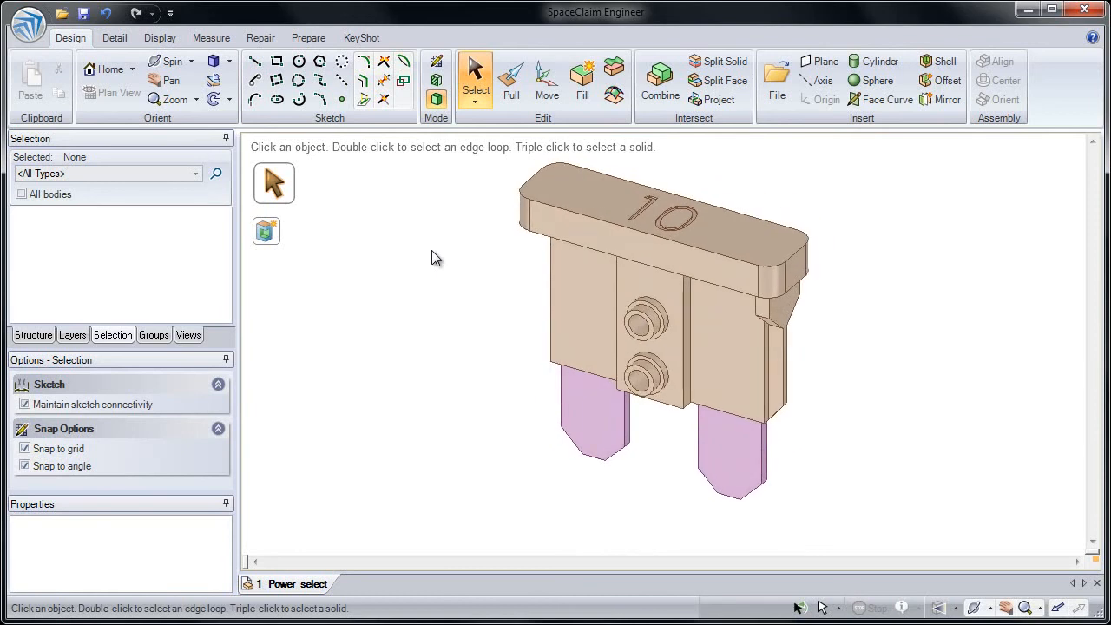